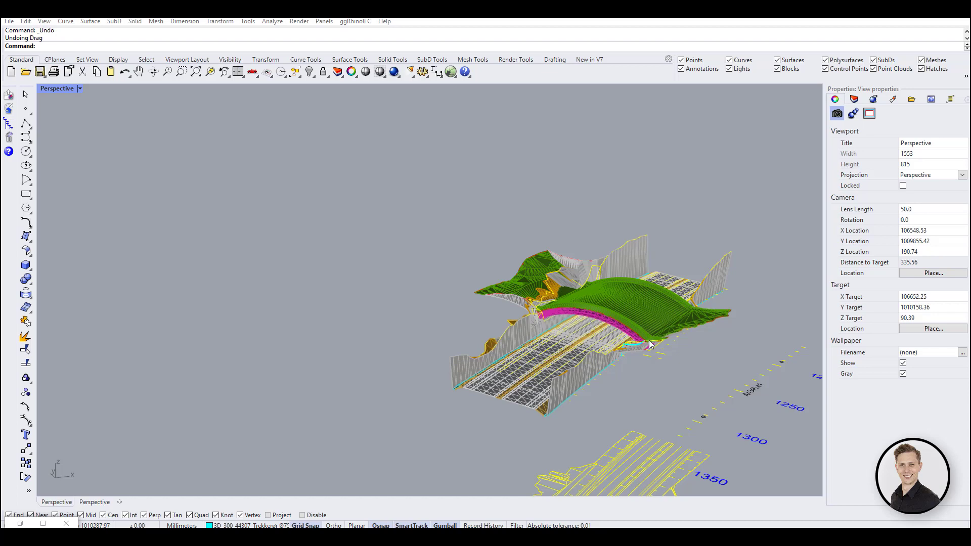
# Test-drag the terrain mesh and the wall mesh, undoing each move with Ctrl+Z
pyautogui.scroll(4, 650, 344)
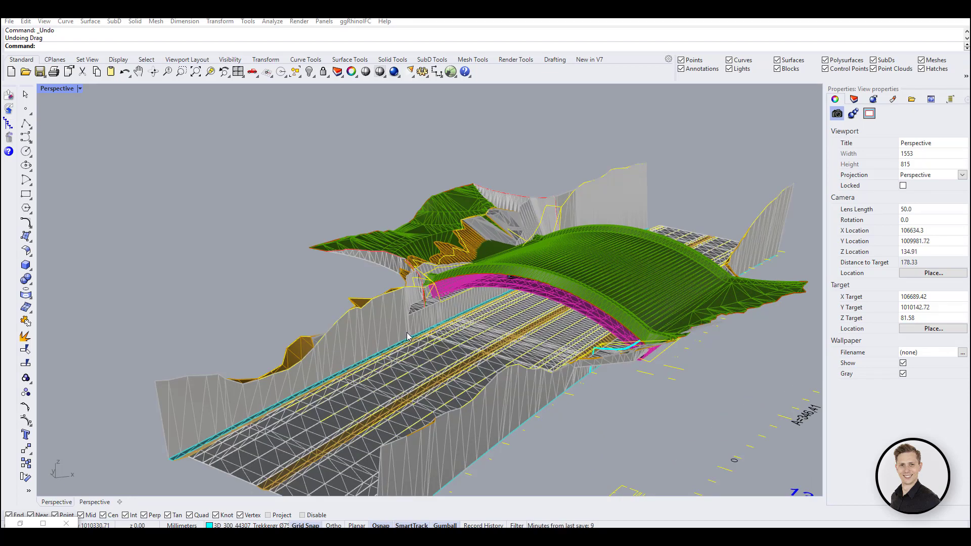
pyautogui.moveTo(399, 329); pyautogui.dragTo(200, 287)
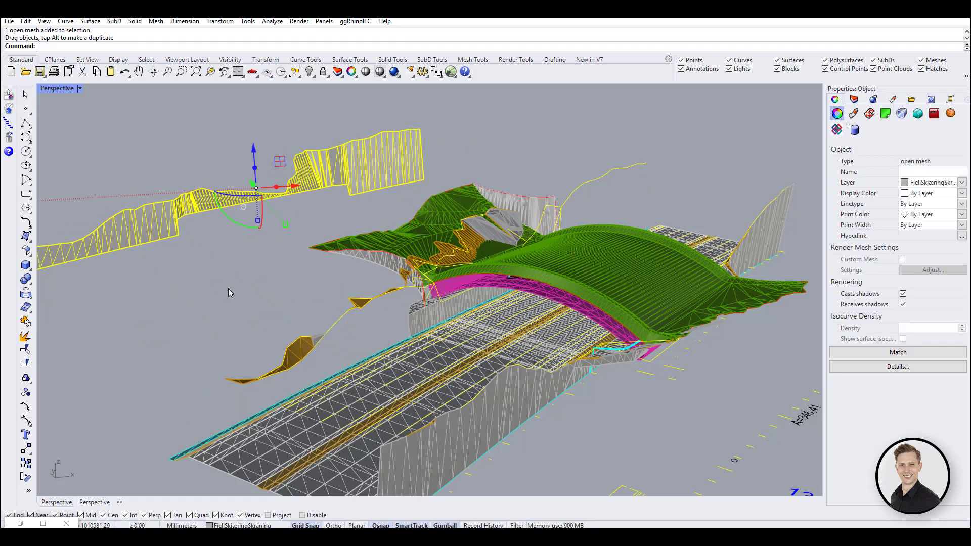
pyautogui.hotkey('ctrl', 'z')
pyautogui.moveTo(500, 415); pyautogui.dragTo(585, 257)
pyautogui.hotkey('ctrl', 'z')
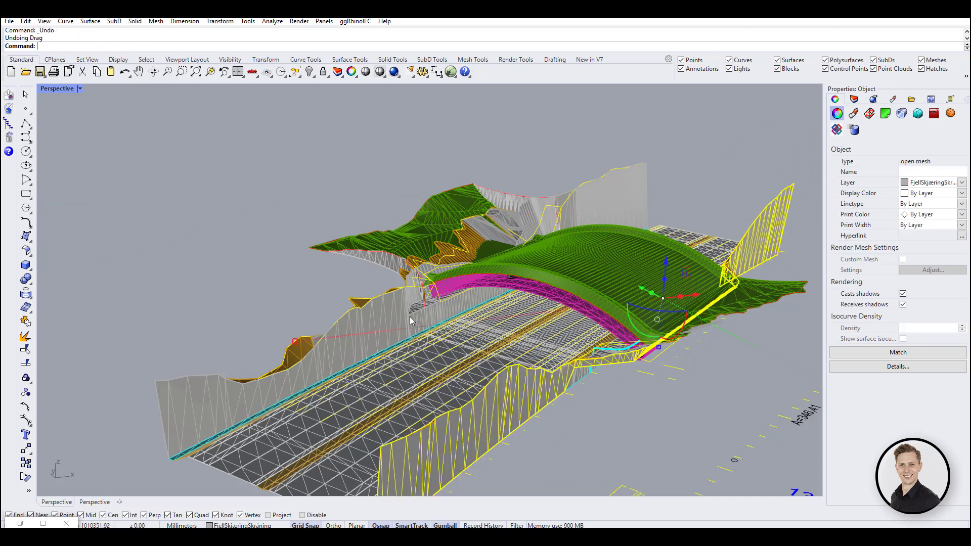
pyautogui.click(355, 288)
# Test-drag the yellow curve, undo the move, then open File > Properties
pyautogui.scroll(5, 429, 313)
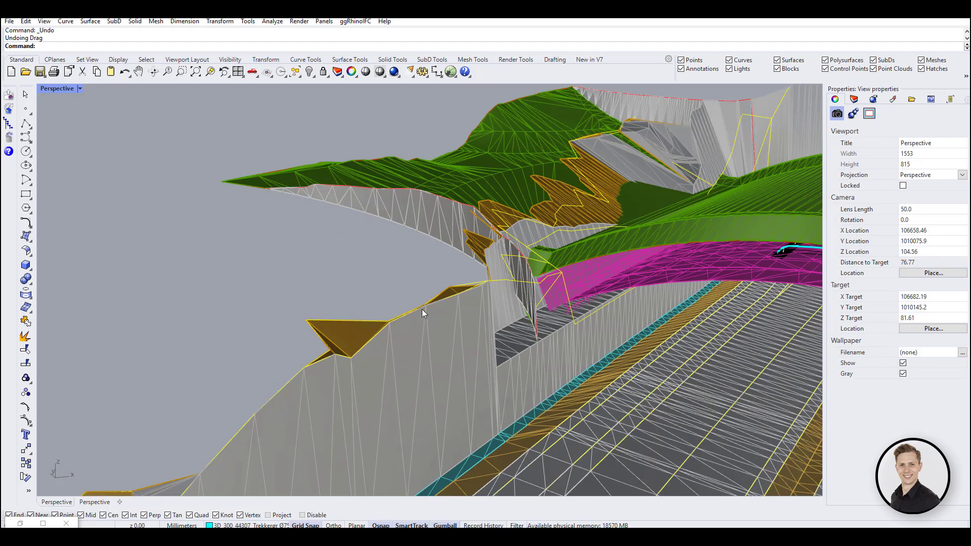
pyautogui.scroll(3, 477, 297)
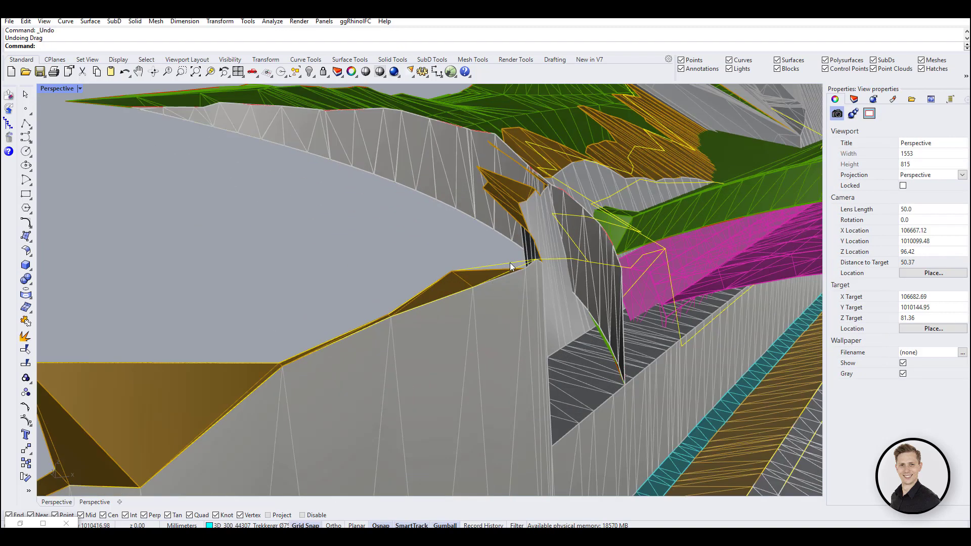
pyautogui.moveTo(506, 260); pyautogui.dragTo(249, 217)
pyautogui.hotkey('ctrl', 'z')
pyautogui.scroll(-8, 458, 322)
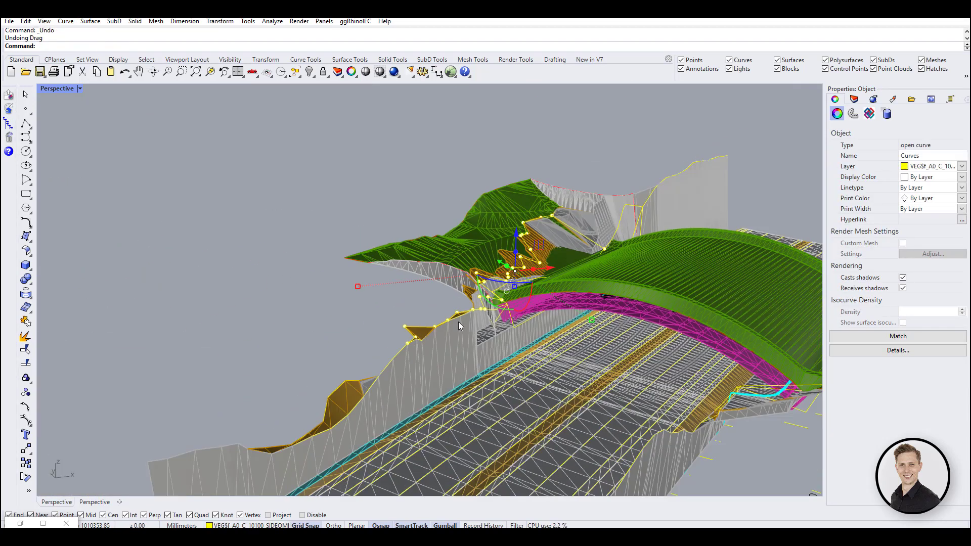
pyautogui.click(9, 21)
pyautogui.click(65, 214)
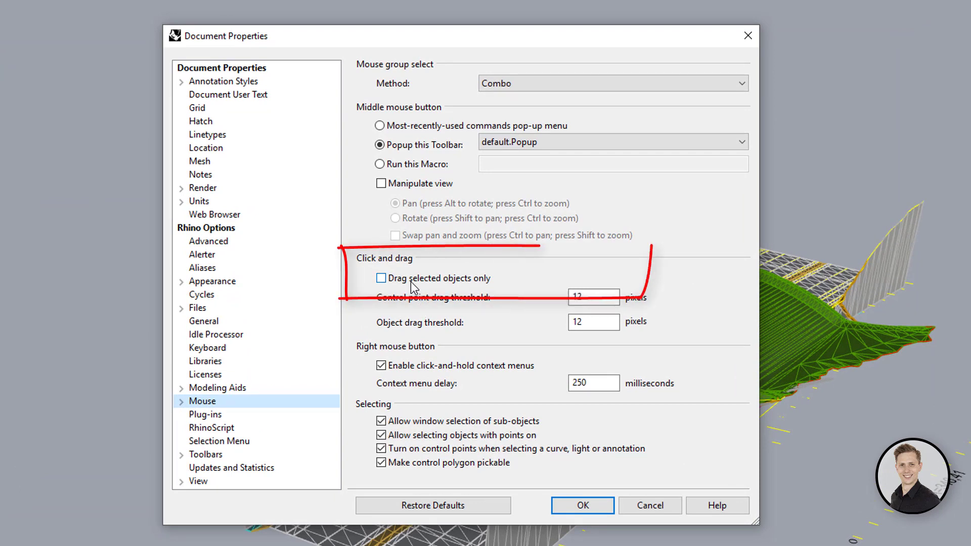
# Keep 'Drag selected objects only' ticked, confirm with OK, and test selecting and deselecting wall meshes
pyautogui.click(584, 506)
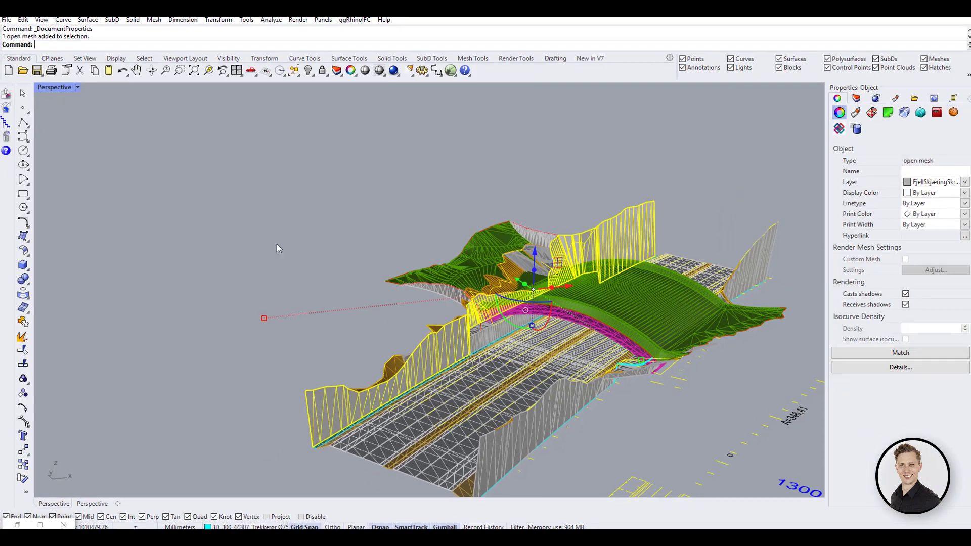
pyautogui.click(189, 367)
pyautogui.click(555, 428)
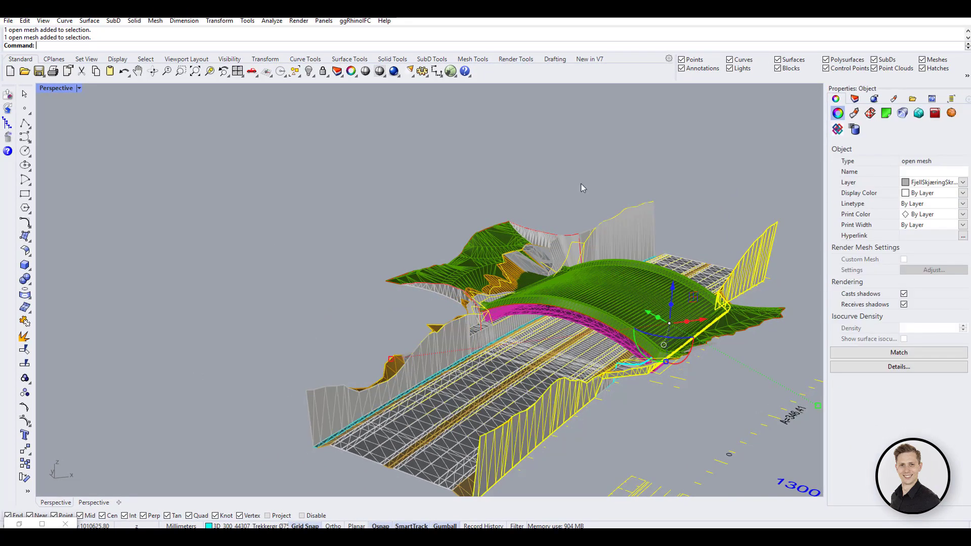
pyautogui.click(597, 126)
pyautogui.click(638, 228)
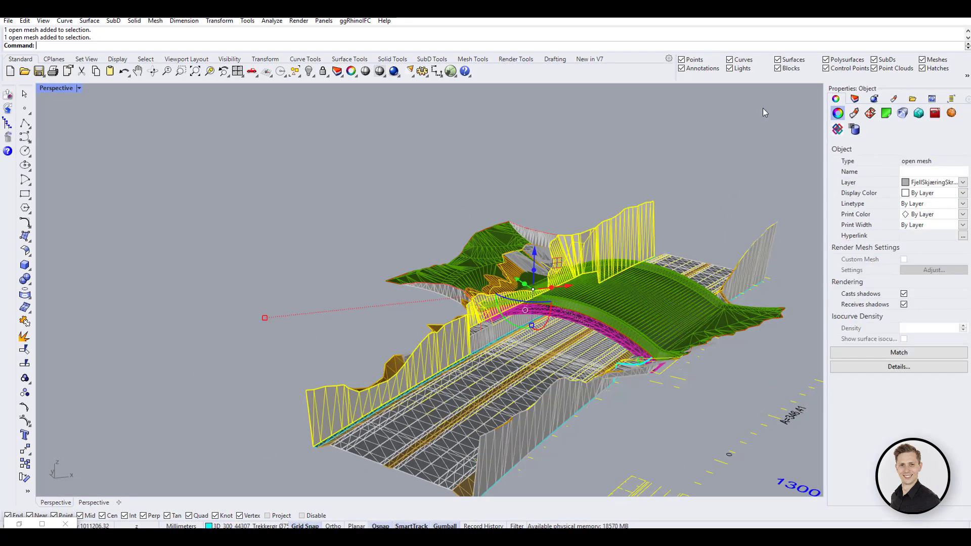
pyautogui.click(560, 172)
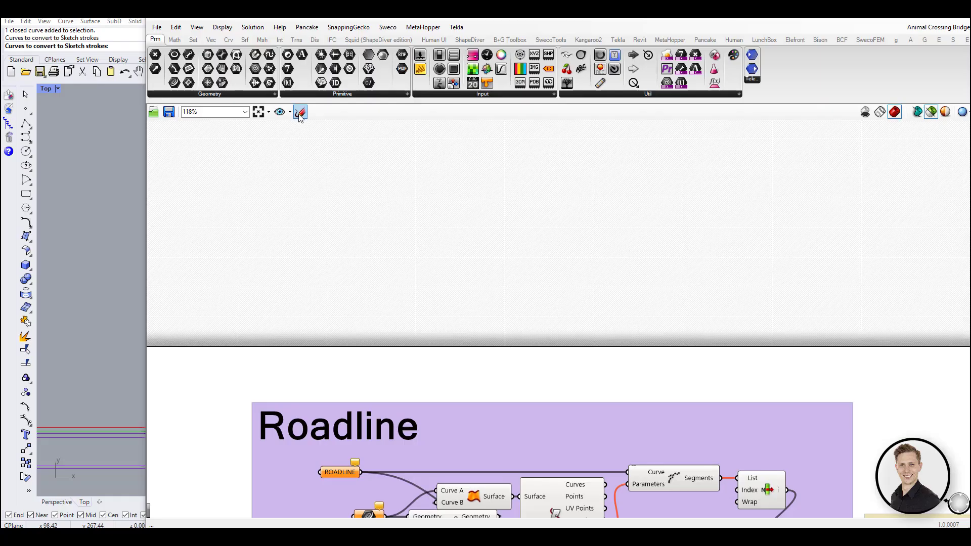
# Sketch a freehand stroke on the Grasshopper canvas and choose Load from Rhino for it
pyautogui.click(300, 113)
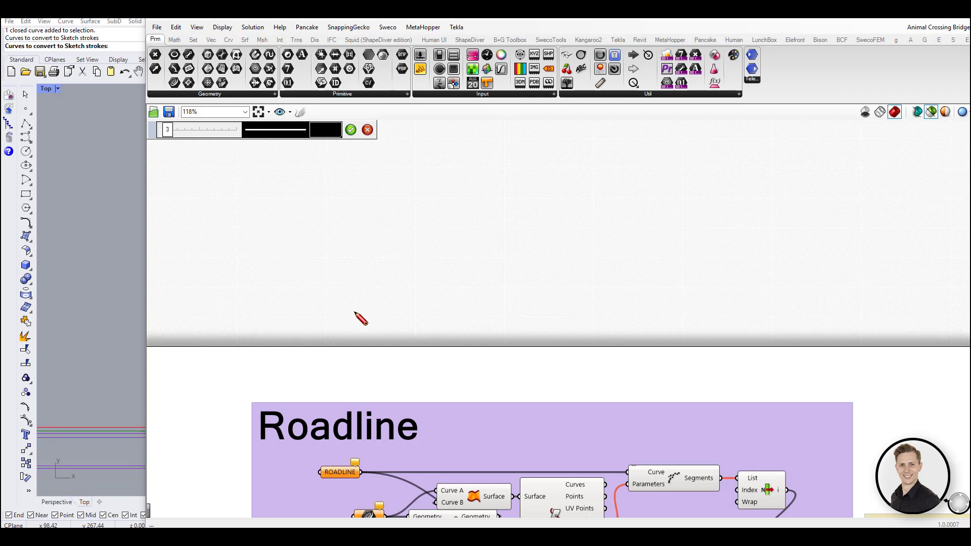
pyautogui.moveTo(356, 329); pyautogui.dragTo(353, 314)
pyautogui.press('Return')
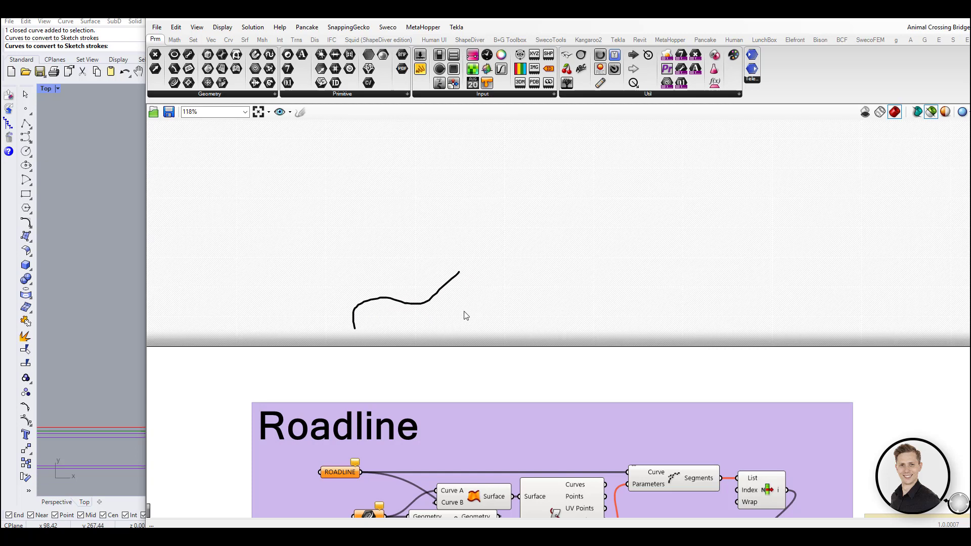
pyautogui.rightClick(441, 293)
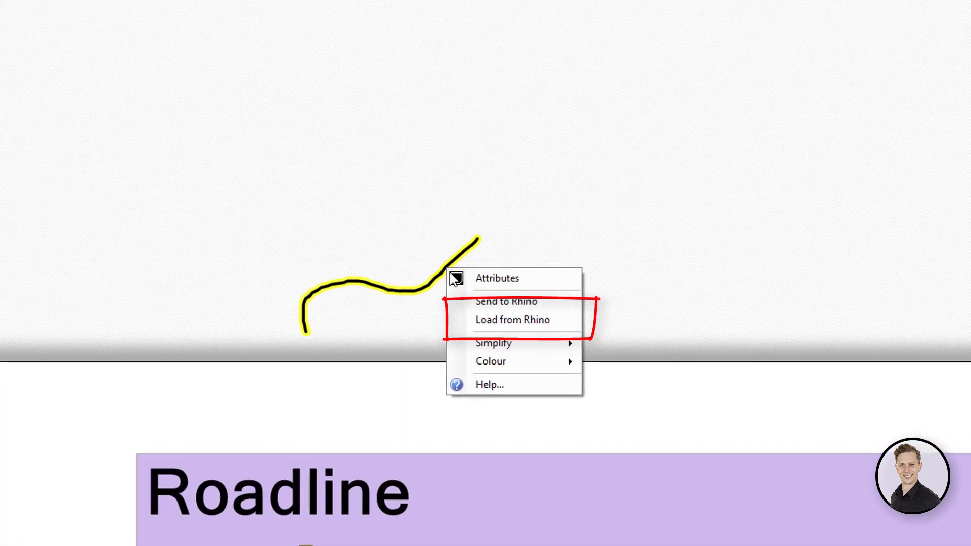
pyautogui.click(505, 320)
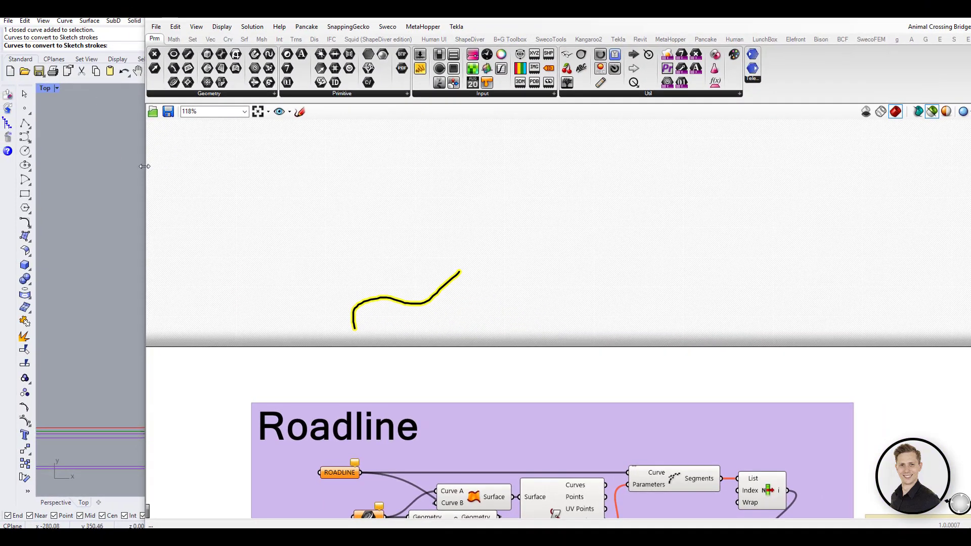
# Load Rhino's top line and rectangle as sketches and move the rectangle sketch down over the groups
pyautogui.moveTo(145, 166); pyautogui.dragTo(490, 178)
pyautogui.click(293, 299)
pyautogui.scroll(-6, 703, 325)
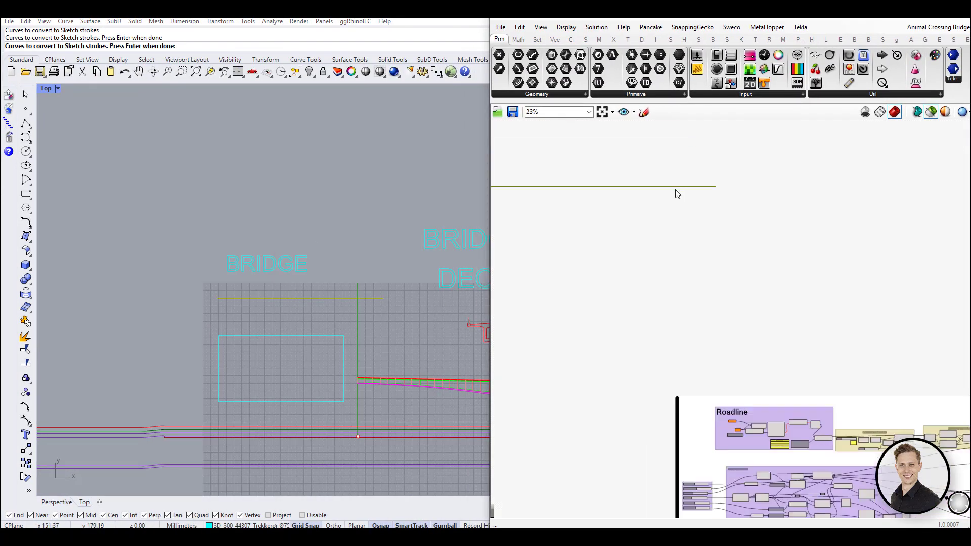
pyautogui.scroll(3, 894, 410)
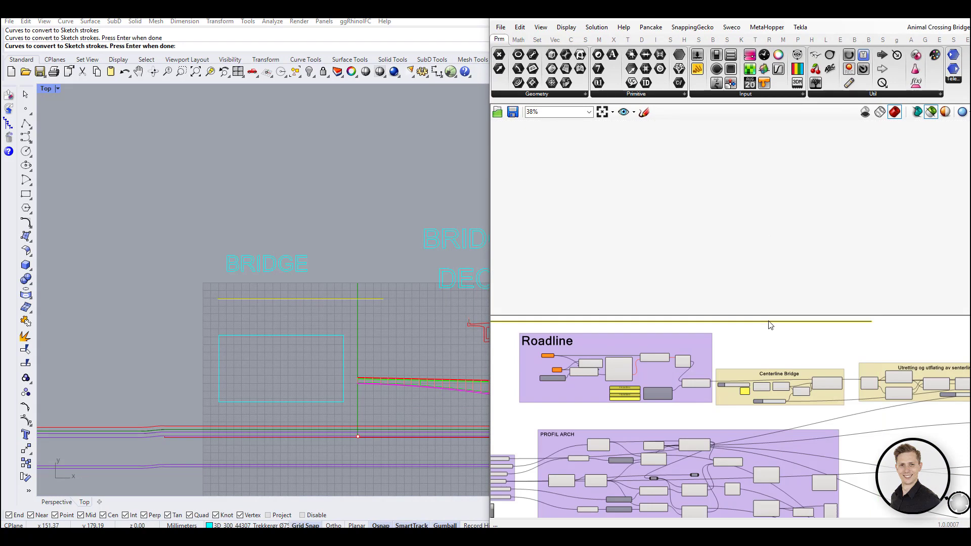
pyautogui.scroll(2, 733, 327)
pyautogui.scroll(-2, 696, 316)
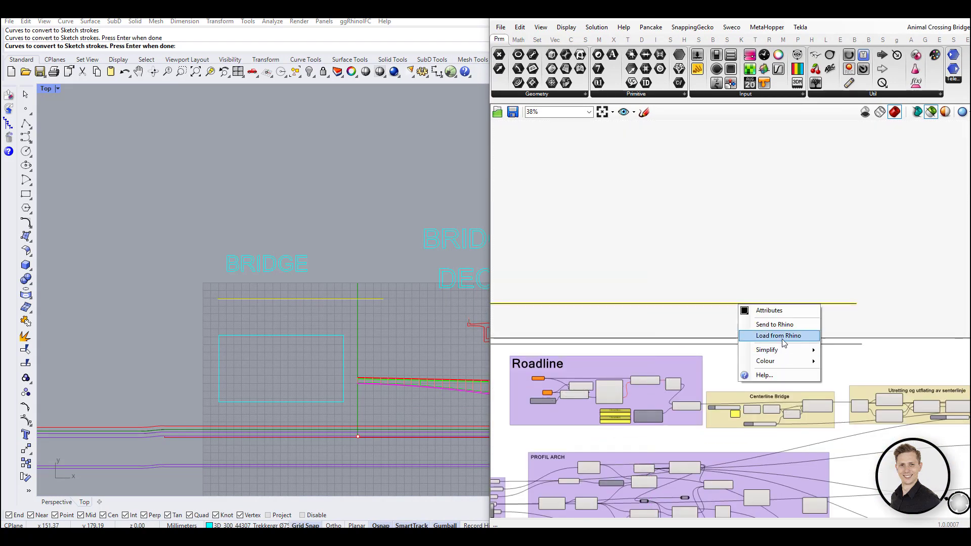
pyautogui.click(269, 337)
pyautogui.scroll(-3, 622, 271)
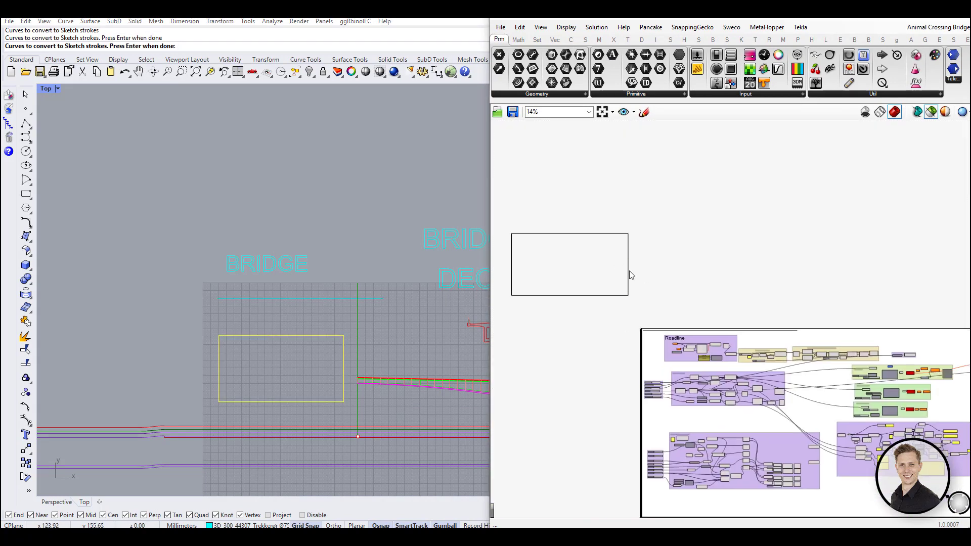
pyautogui.scroll(2, 629, 276)
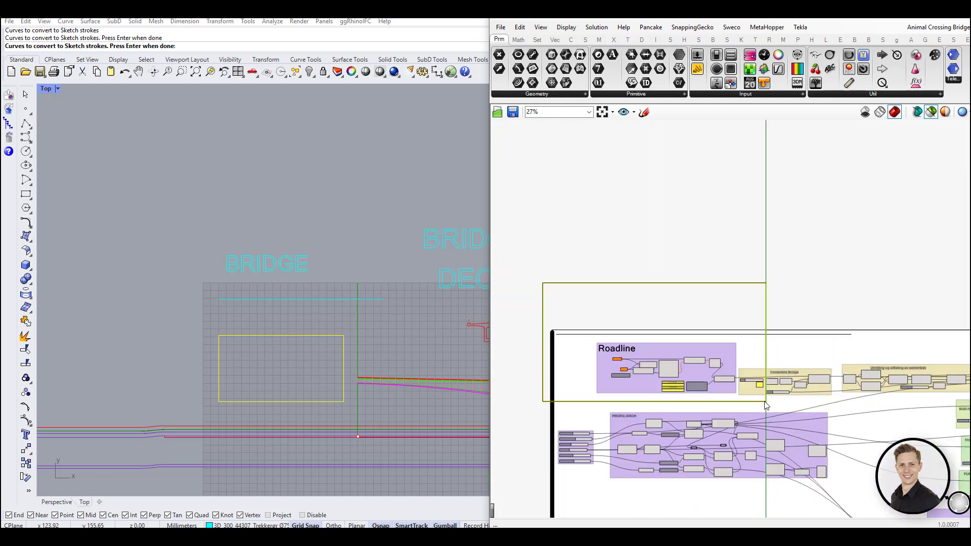
pyautogui.moveTo(761, 405)
pyautogui.mouseDown()
pyautogui.moveTo(799, 423)
pyautogui.moveTo(832, 512)
pyautogui.moveTo(808, 500)
pyautogui.moveTo(807, 465)
pyautogui.mouseUp()
# Load the BRIDGE DECK text from Rhino as sketches and draw a new stroke beneath DECK
pyautogui.scroll(3, 403, 333)
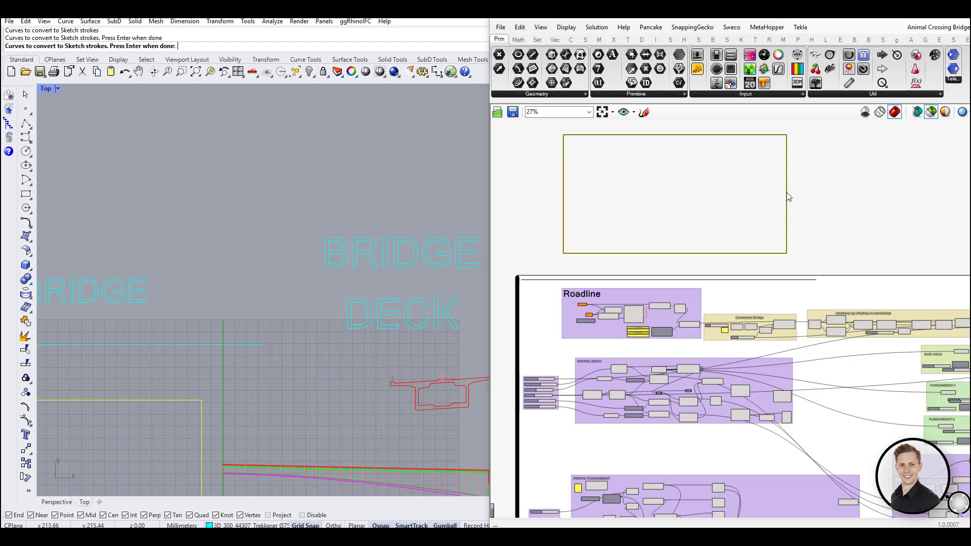
pyautogui.moveTo(429, 345); pyautogui.dragTo(314, 208)
pyautogui.scroll(-1, 744, 242)
pyautogui.moveTo(745, 242); pyautogui.dragTo(784, 299, button='right')
pyautogui.scroll(5, 679, 354)
pyautogui.moveTo(716, 306); pyautogui.dragTo(767, 285)
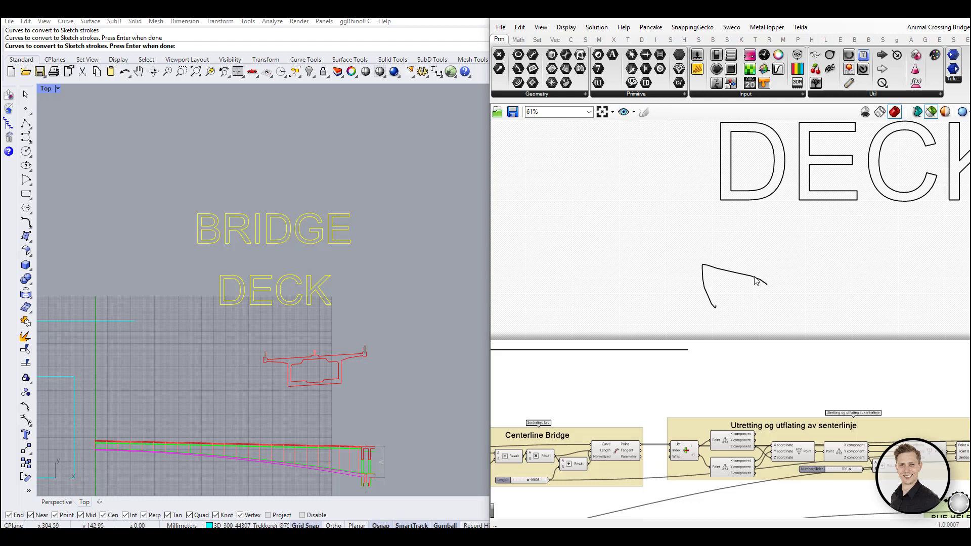
# Replace the new stroke with Rhino's red deck section curve and shift it up and right
pyautogui.scroll(4, 756, 281)
pyautogui.rightClick(738, 266)
pyautogui.click(779, 306)
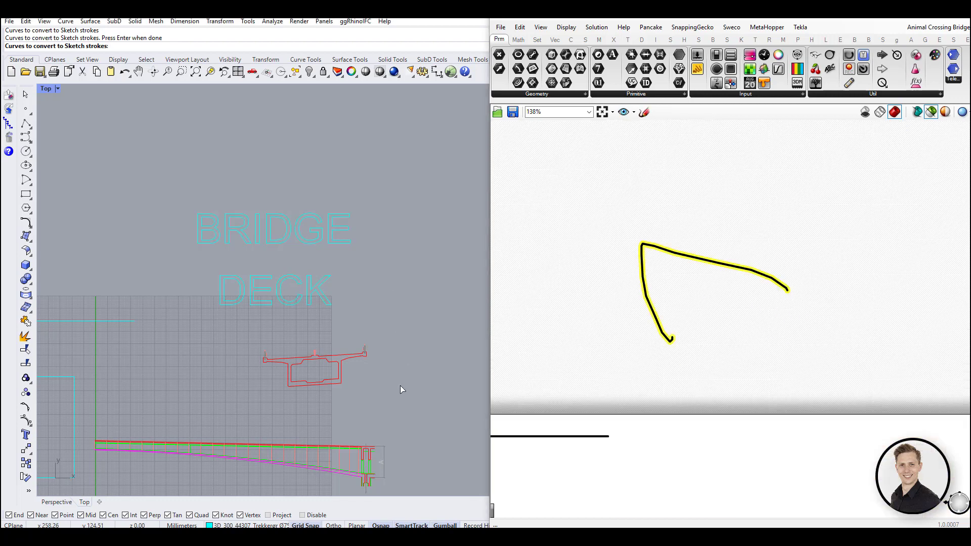
pyautogui.moveTo(397, 396); pyautogui.dragTo(248, 336)
pyautogui.scroll(-10, 717, 325)
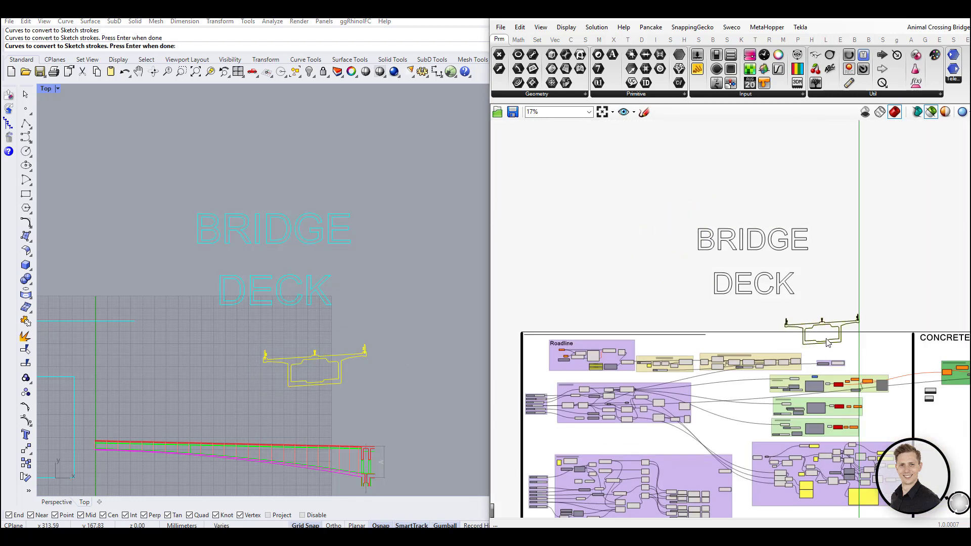
pyautogui.moveTo(814, 339); pyautogui.dragTo(830, 284)
pyautogui.scroll(3, 830, 283)
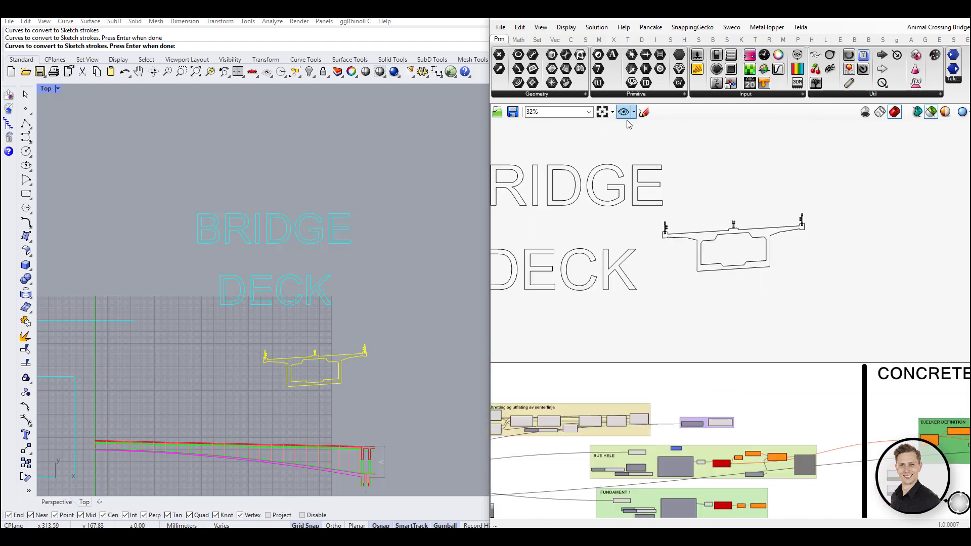
# Sketch an arrow pointing at BRIDGE DECK and widen its stroke through Attributes
pyautogui.click(644, 112)
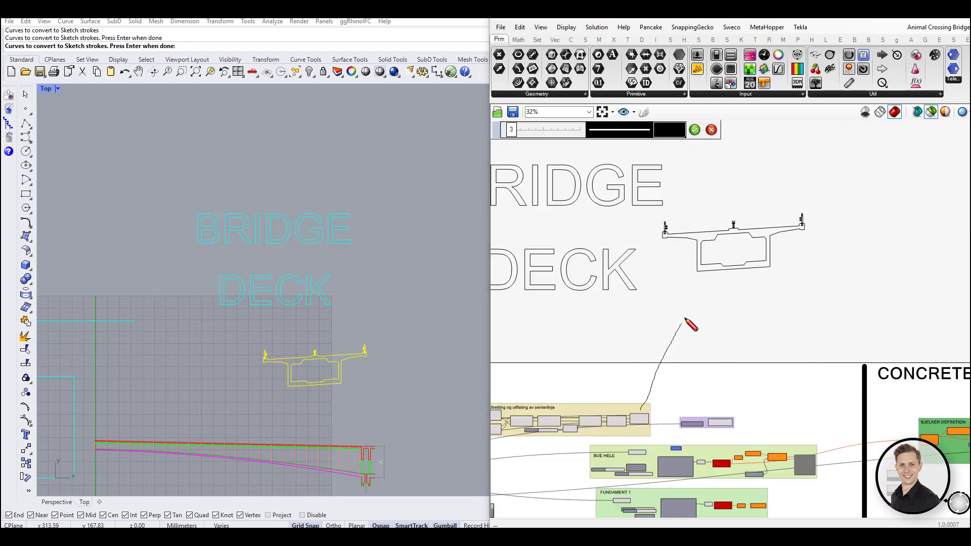
pyautogui.press('Return')
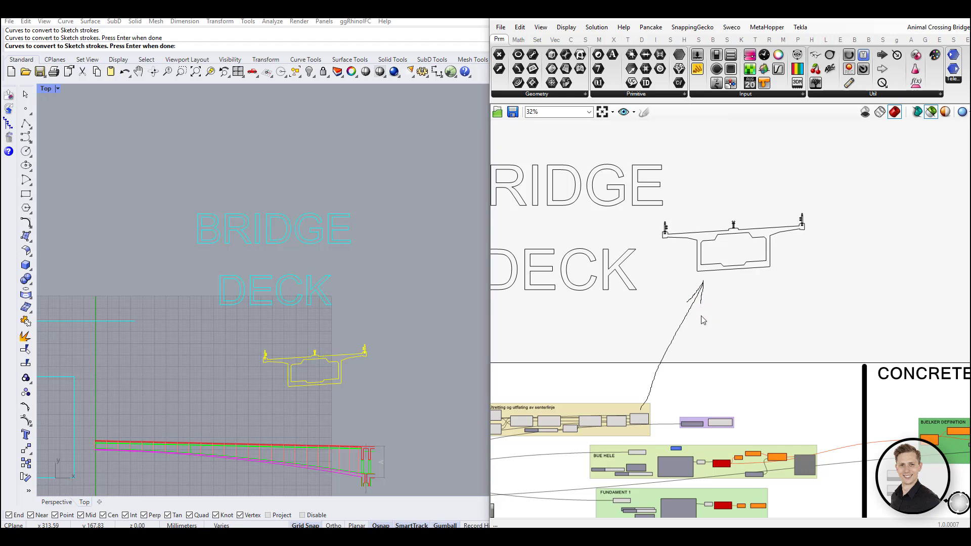
pyautogui.doubleClick(692, 314)
pyautogui.scroll(5, 690, 308)
pyautogui.rightClick(717, 289)
pyautogui.click(747, 294)
pyautogui.moveTo(662, 300); pyautogui.dragTo(680, 301)
pyautogui.press('Return')
pyautogui.scroll(-8, 719, 286)
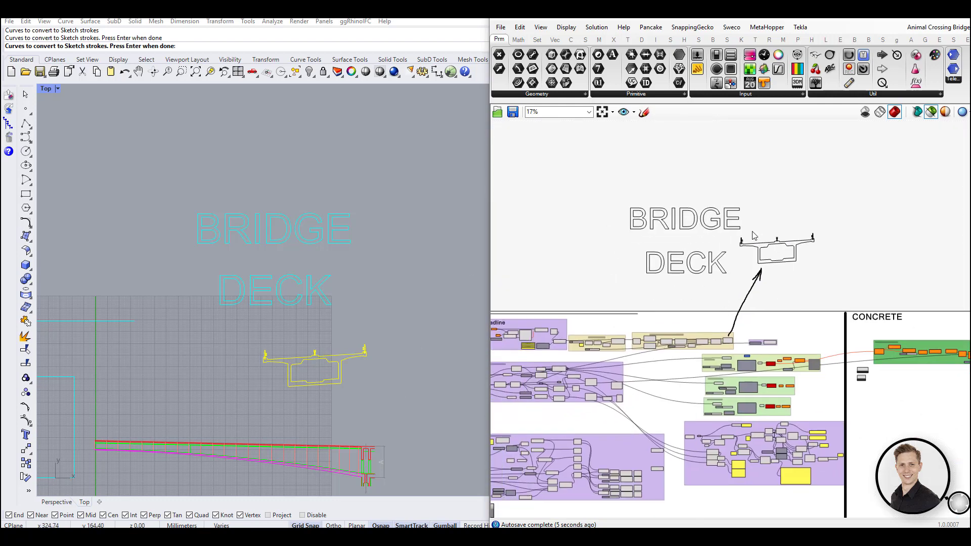
# Load Rhino's girder truss curves as a sketch and place it beside the deck drawing
pyautogui.moveTo(897, 264); pyautogui.dragTo(870, 275)
pyautogui.scroll(5, 883, 274)
pyautogui.rightClick(756, 289)
pyautogui.click(781, 321)
pyautogui.scroll(-3, 429, 462)
pyautogui.scroll(2, 429, 461)
pyautogui.click(106, 391)
pyautogui.scroll(-5, 633, 313)
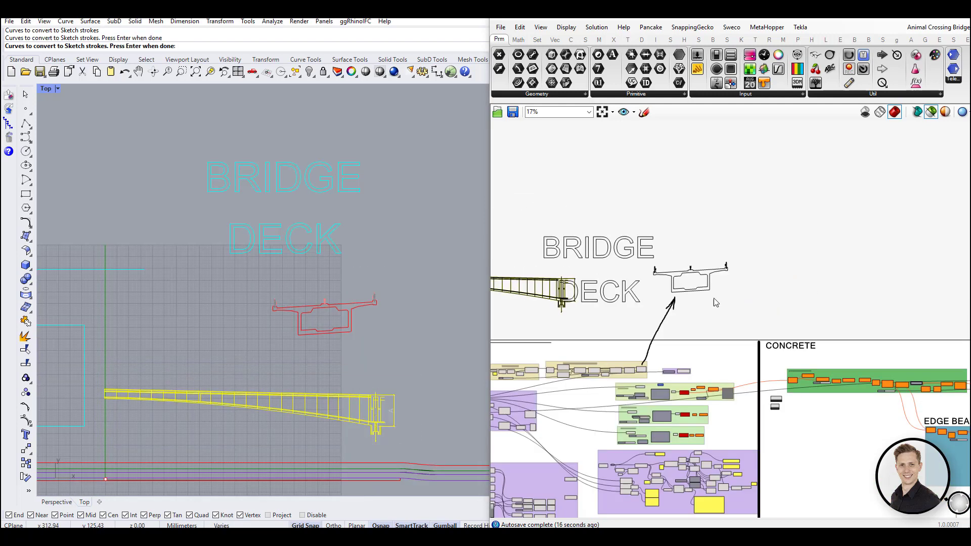
pyautogui.moveTo(529, 296); pyautogui.dragTo(735, 347)
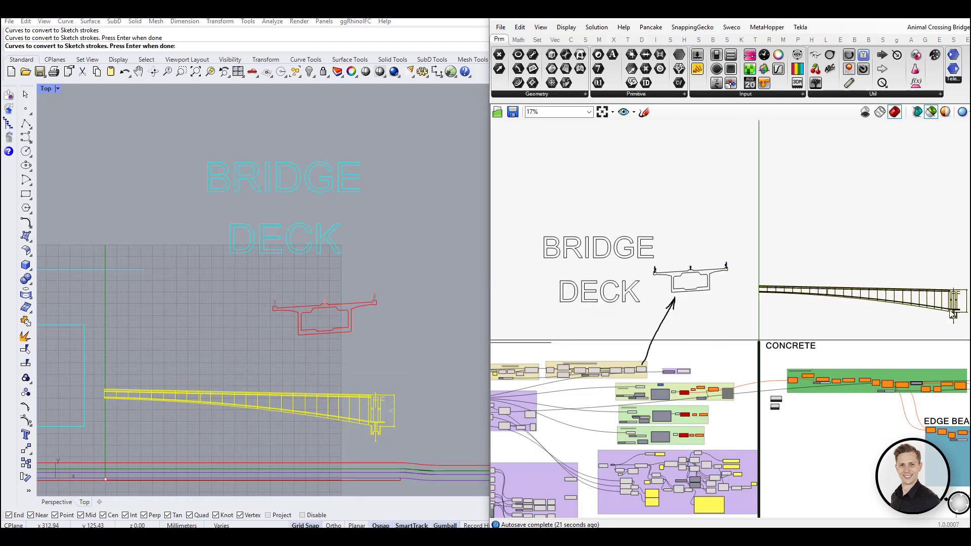
pyautogui.scroll(4, 743, 353)
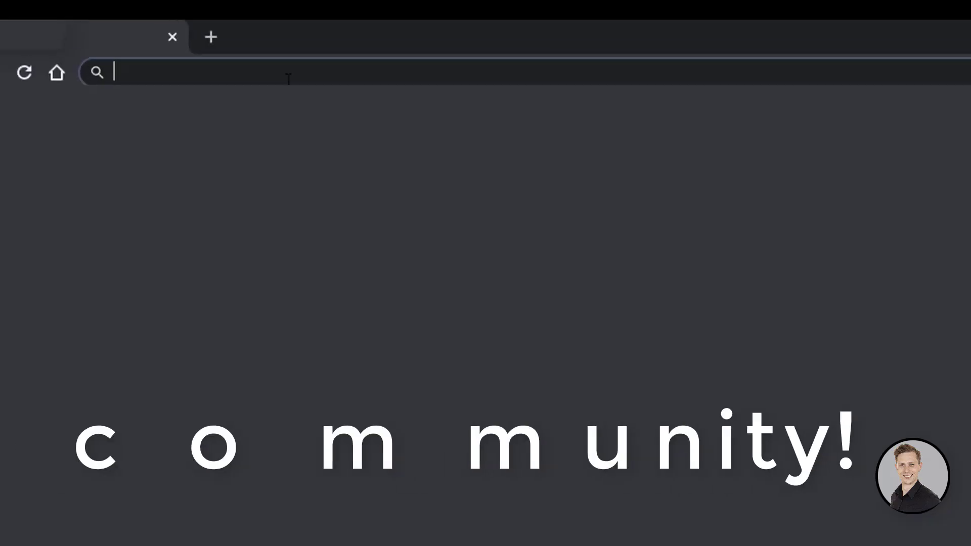
# Go to learngrasshopper.com, submit the newsletter sign-up, and move the confirmation email to Primary
pyautogui.write('learngra')
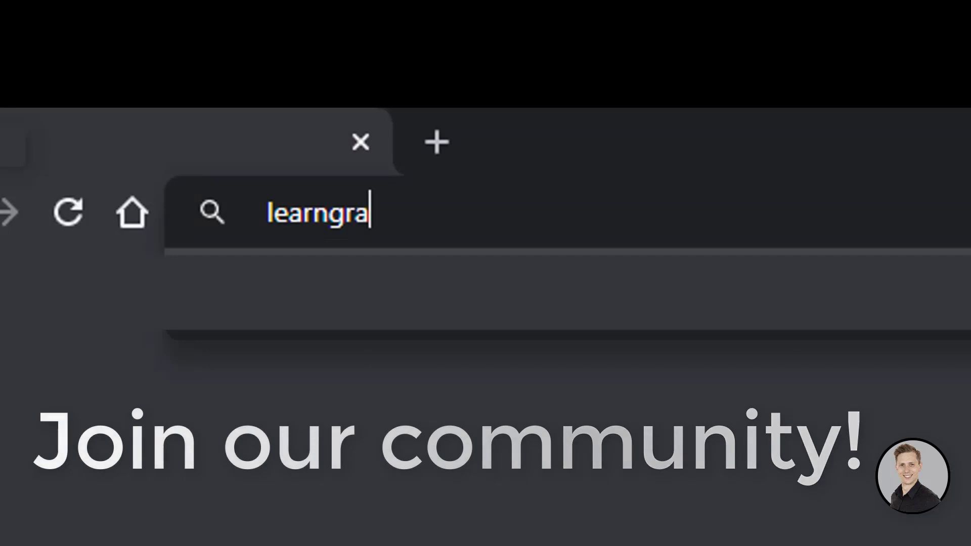
pyautogui.write('sshopper.co')
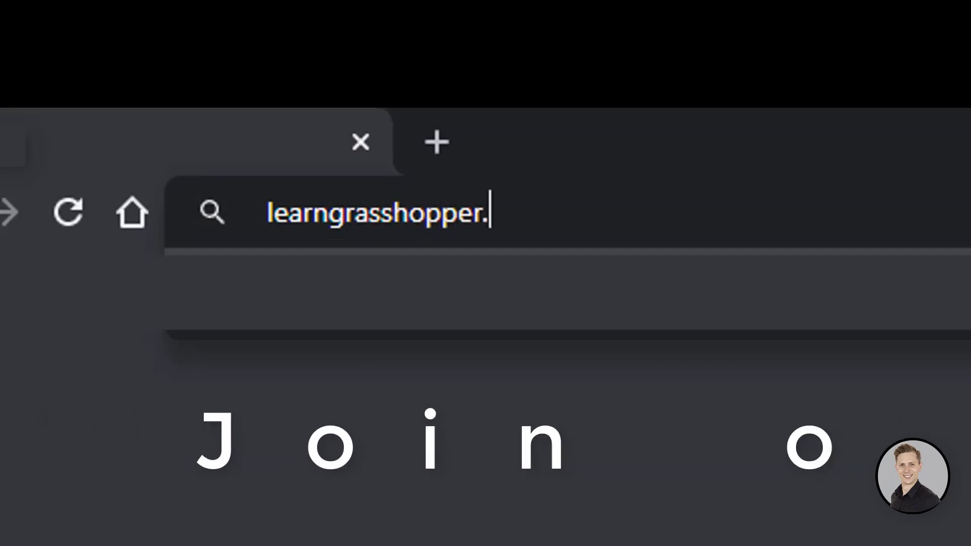
pyautogui.write('m')
pyautogui.press('Return')
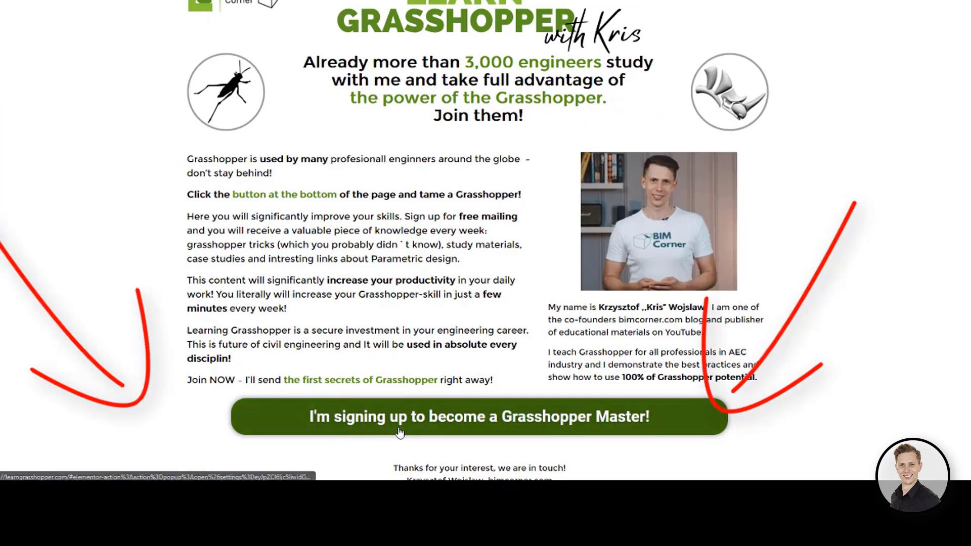
pyautogui.click(400, 430)
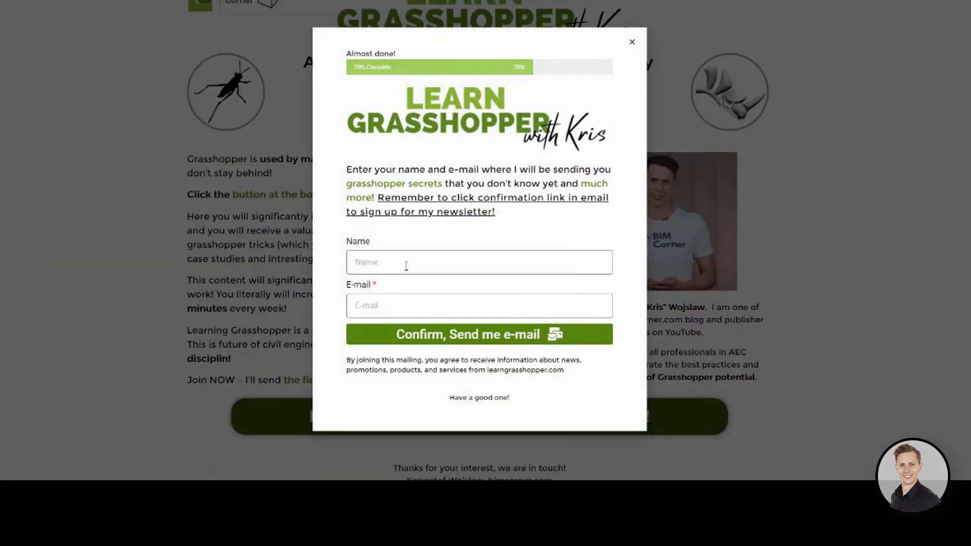
pyautogui.click(499, 471)
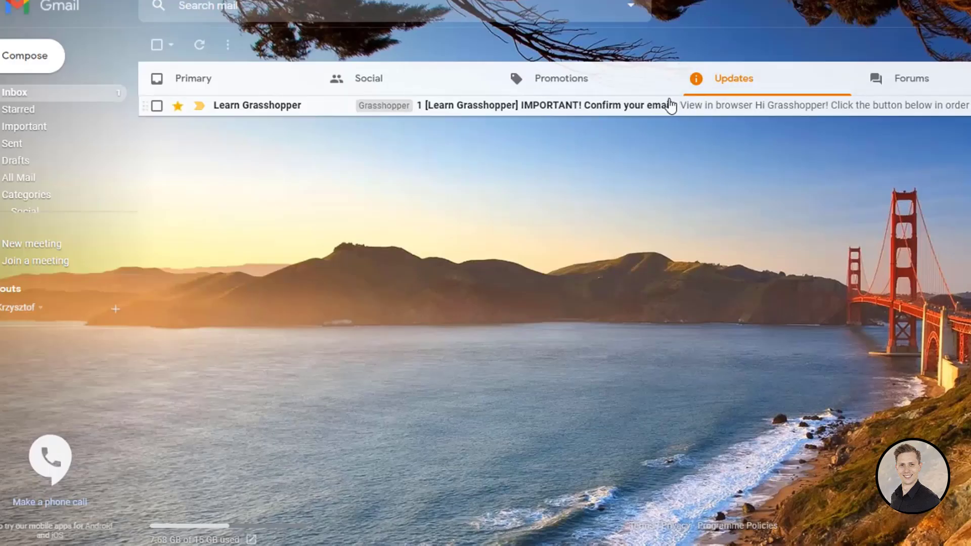
pyautogui.moveTo(670, 109); pyautogui.dragTo(196, 83)
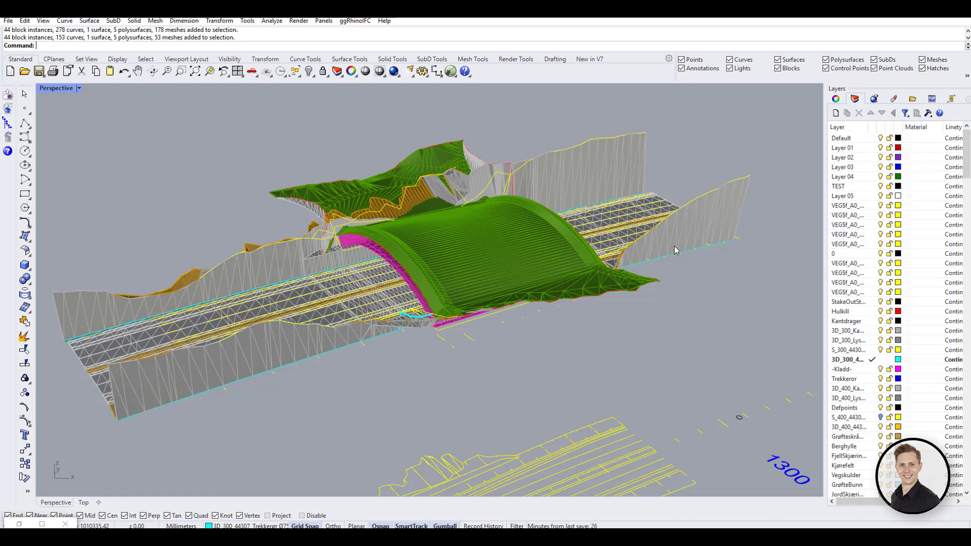
# Crossing-select the model right to left, then clear the selection with Esc
pyautogui.scroll(-3, 593, 234)
pyautogui.scroll(-3, 554, 225)
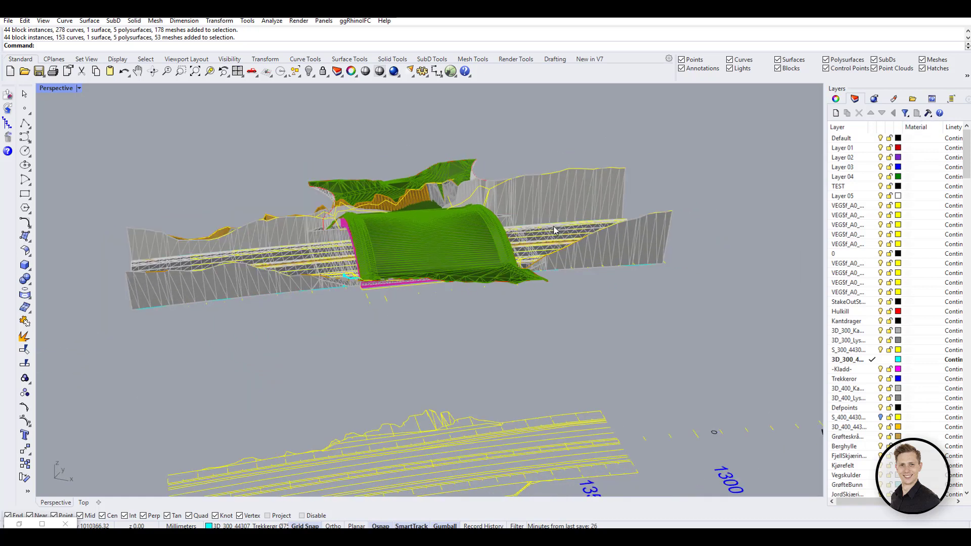
pyautogui.moveTo(652, 315); pyautogui.dragTo(179, 130)
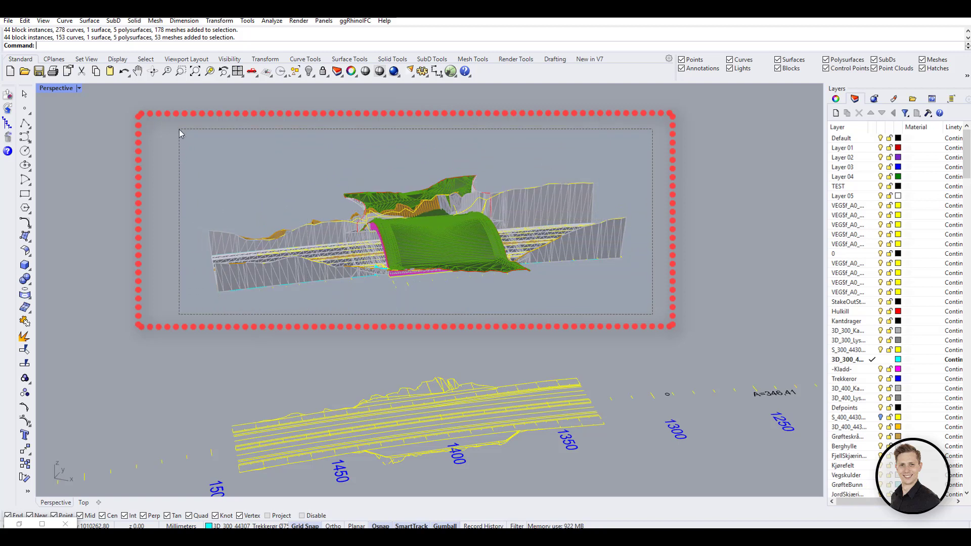
pyautogui.moveTo(180, 130); pyautogui.dragTo(180, 130)
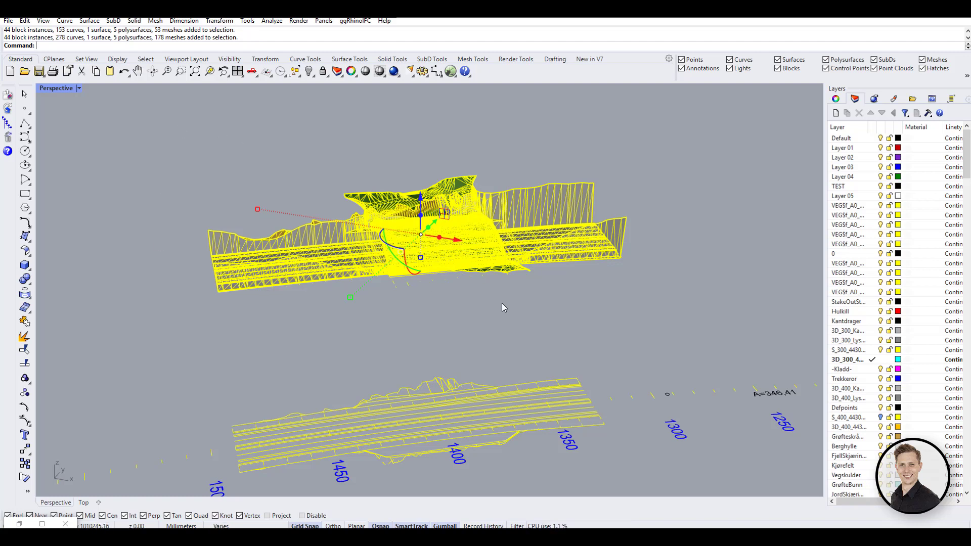
pyautogui.press('Escape')
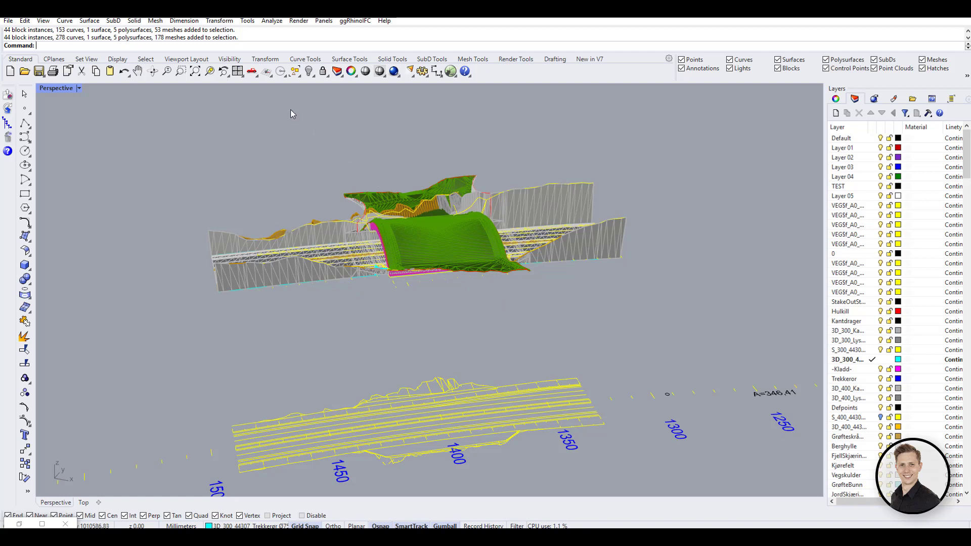
# Window-select the bridge left to right twice, then crossing-select the whole model
pyautogui.moveTo(303, 113); pyautogui.dragTo(573, 332)
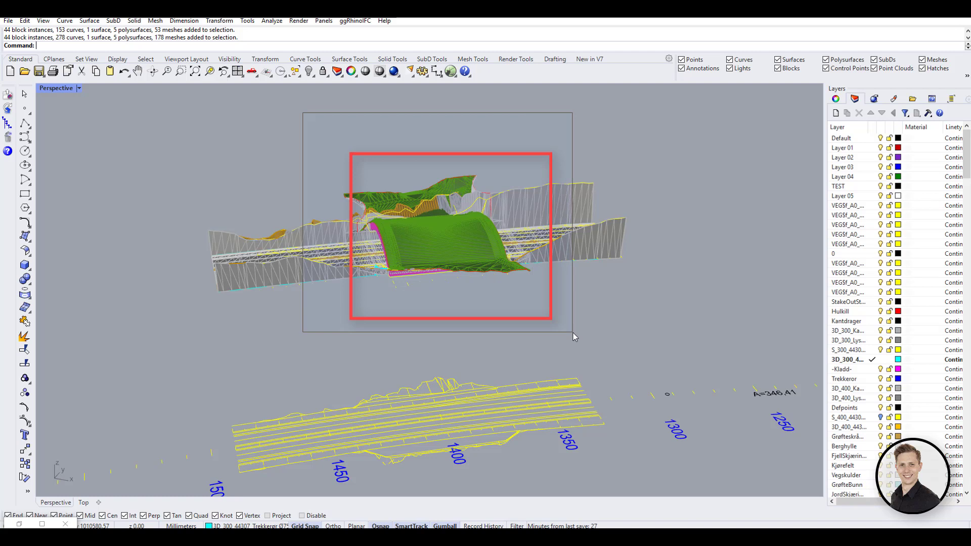
pyautogui.moveTo(573, 332); pyautogui.dragTo(573, 333)
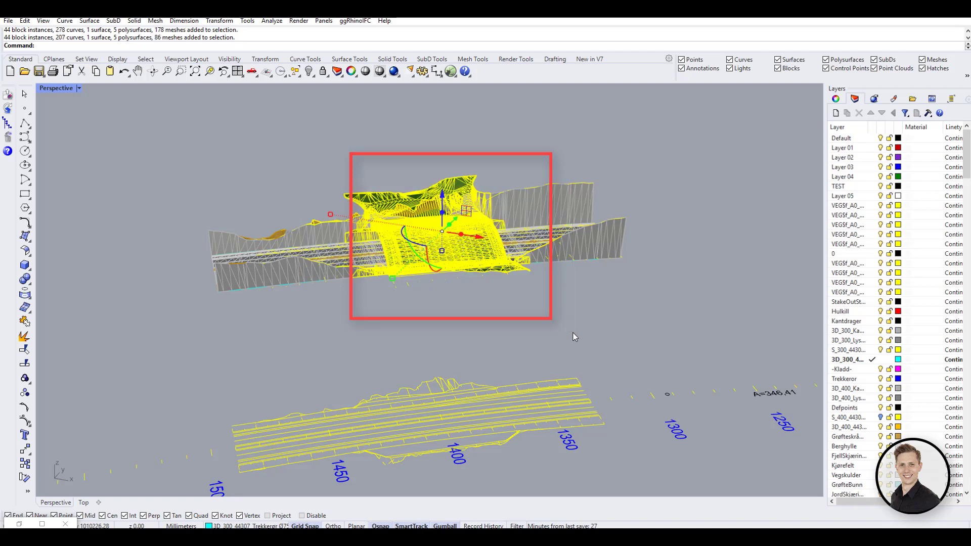
pyautogui.moveTo(558, 320); pyautogui.dragTo(432, 253, button='right')
pyautogui.click(395, 302)
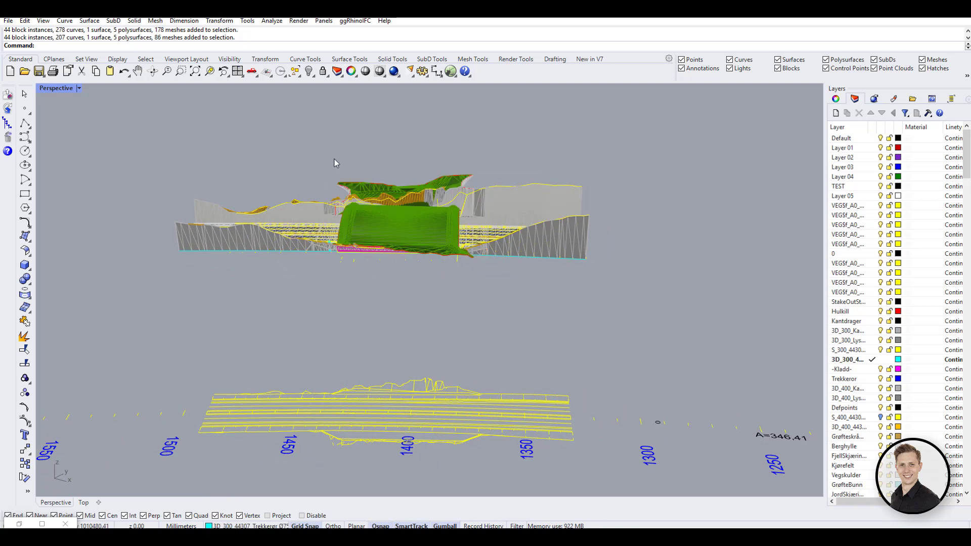
pyautogui.moveTo(334, 158); pyautogui.dragTo(466, 280)
pyautogui.moveTo(466, 281); pyautogui.dragTo(597, 303, button='right')
pyautogui.click(648, 321)
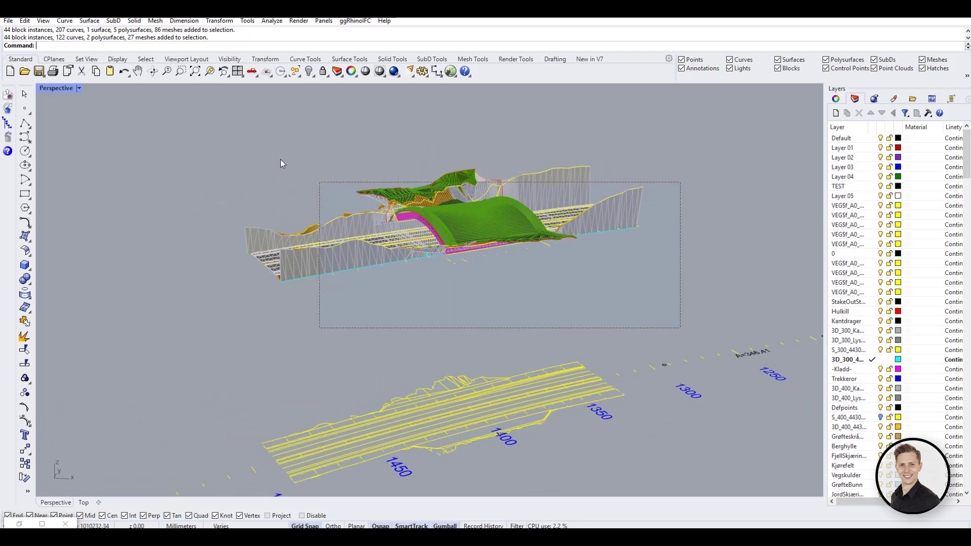
pyautogui.moveTo(242, 134); pyautogui.dragTo(219, 122)
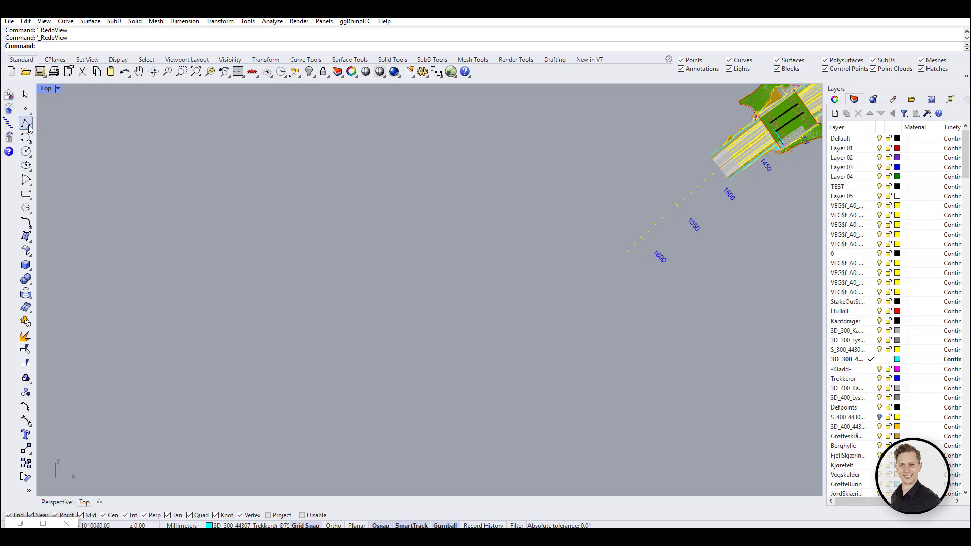
# Draw an open U-shaped polyline in Top view with Shift-locked vertical and horizontal segments
pyautogui.click(27, 127)
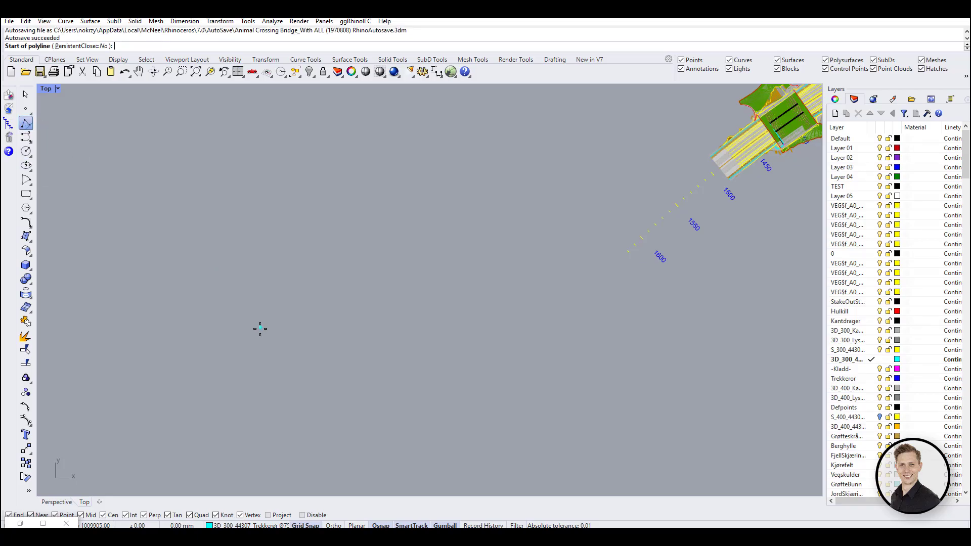
pyautogui.click(243, 322)
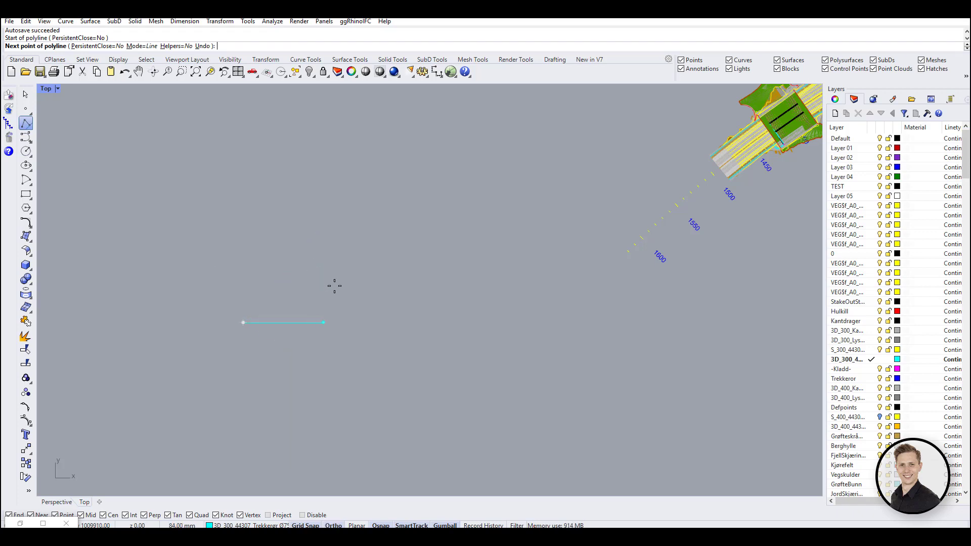
pyautogui.press('shift')
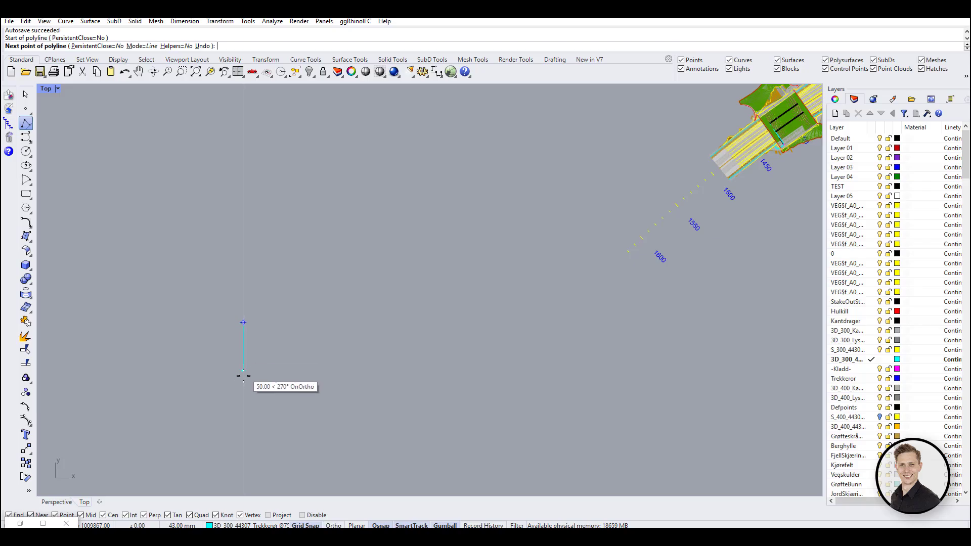
pyautogui.click(243, 384)
pyautogui.click(359, 391)
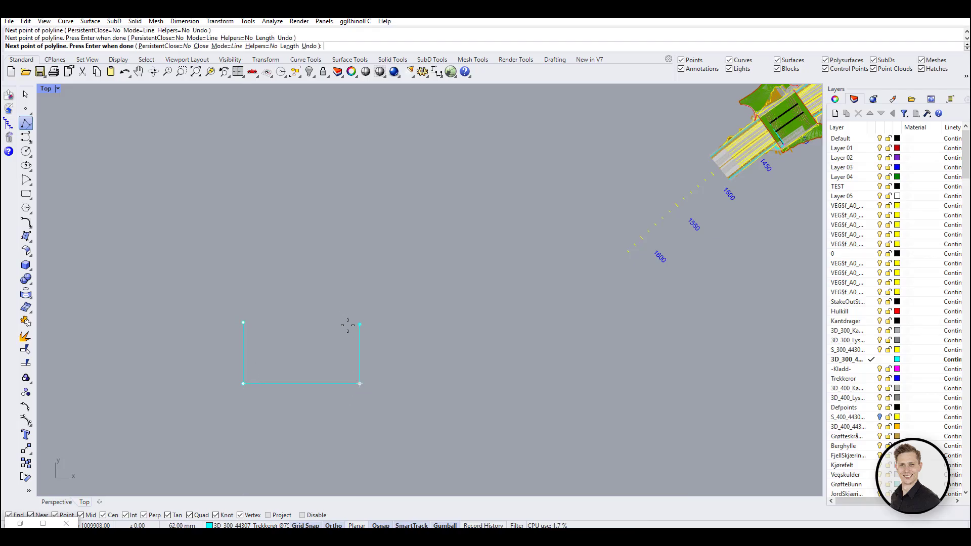
pyautogui.click(340, 293)
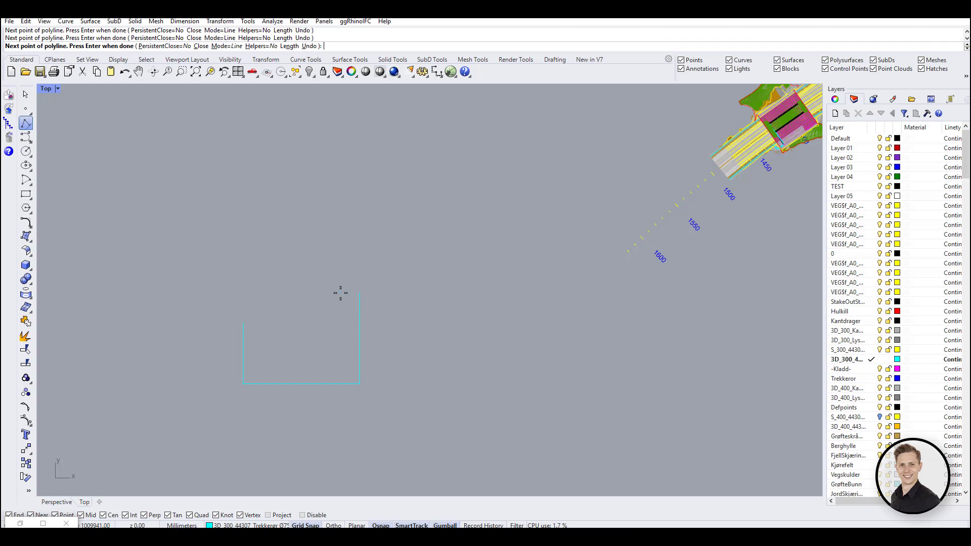
pyautogui.press('Return')
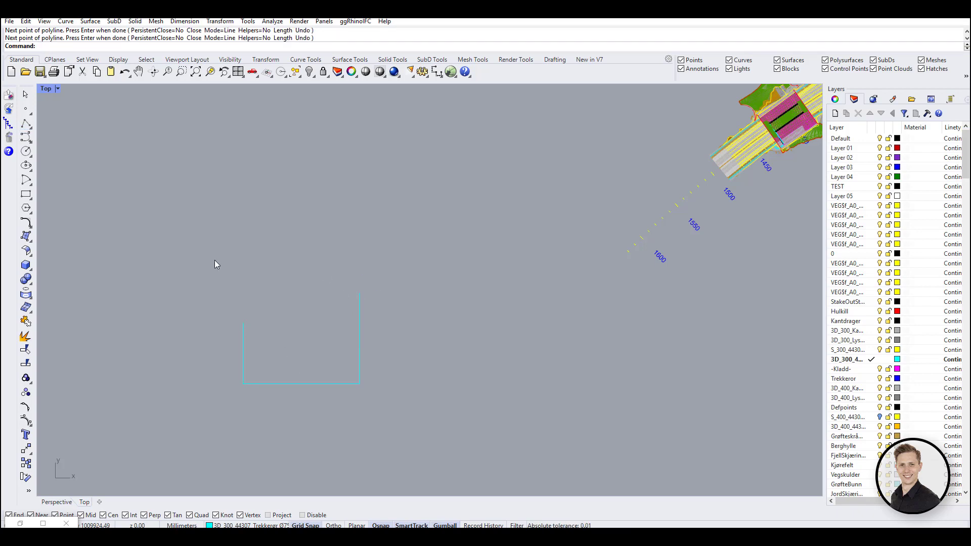
pyautogui.click(25, 124)
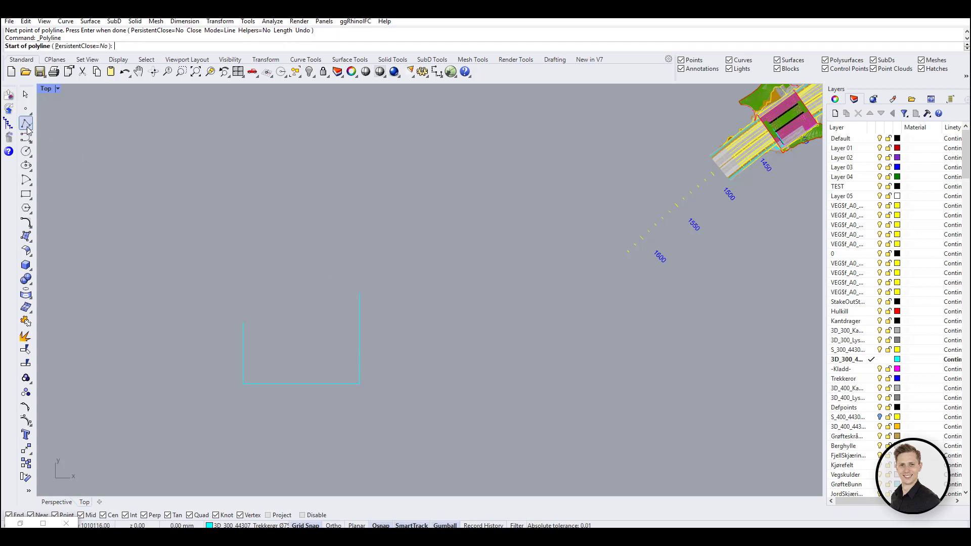
# Continue from the curve's end with Tab-locked segments of 5, 50 and 200 mm
pyautogui.click(245, 323)
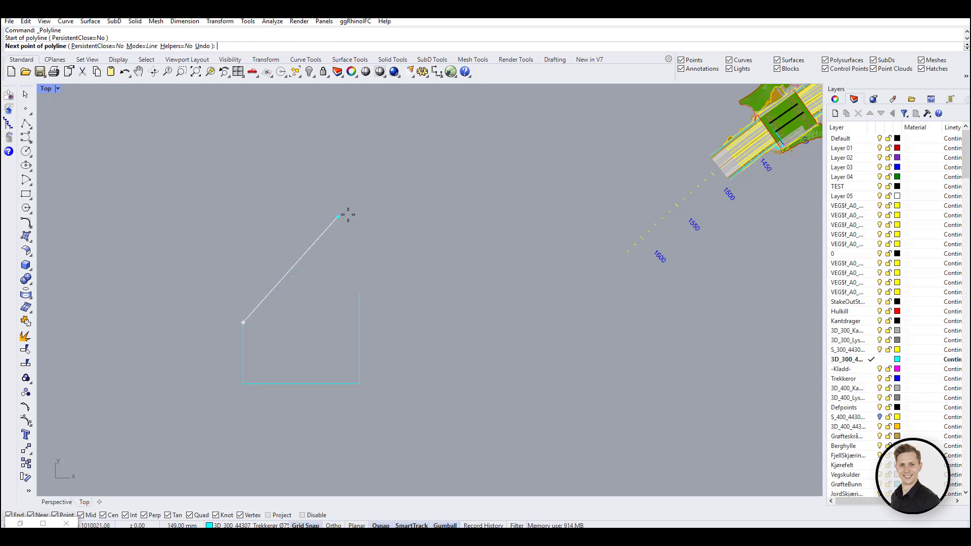
pyautogui.press('Tab')
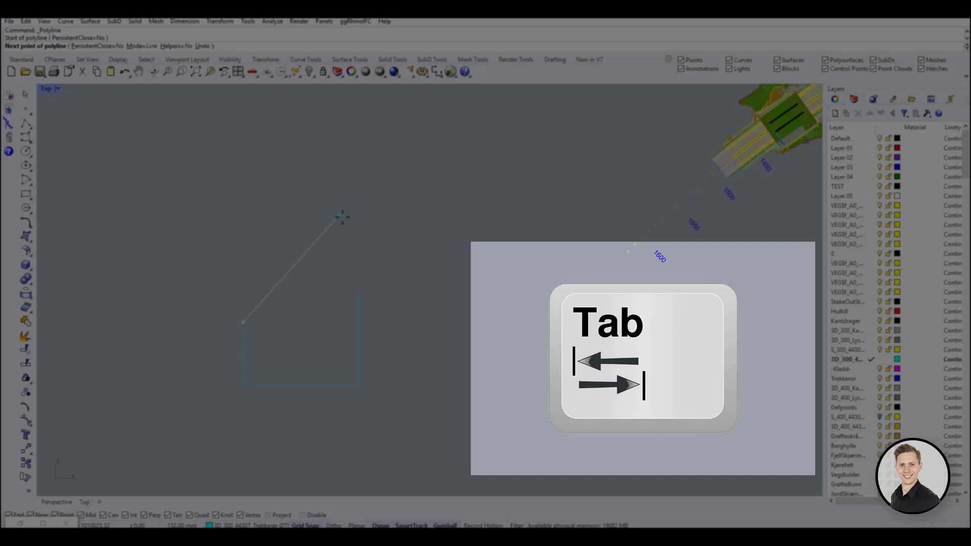
pyautogui.write('5')
pyautogui.press('Return')
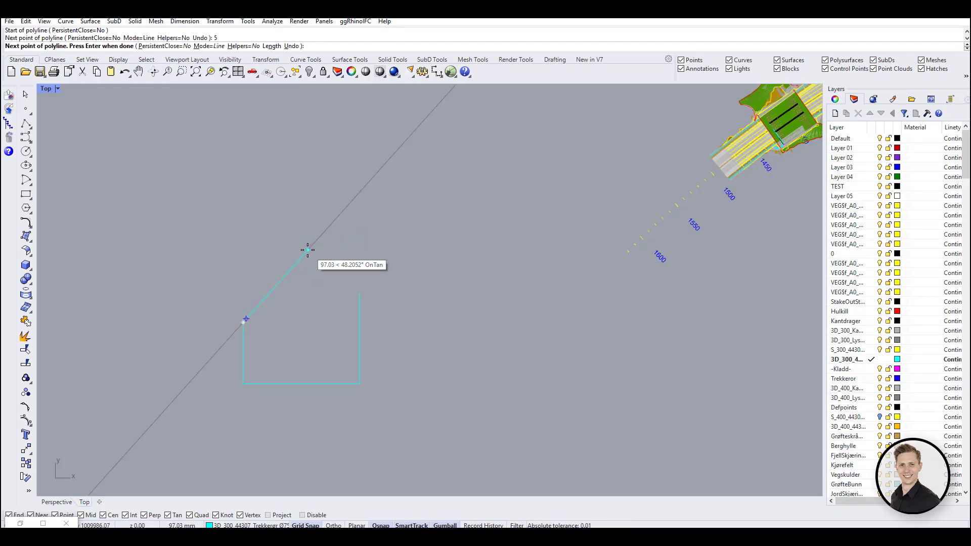
pyautogui.write('50')
pyautogui.press('Return')
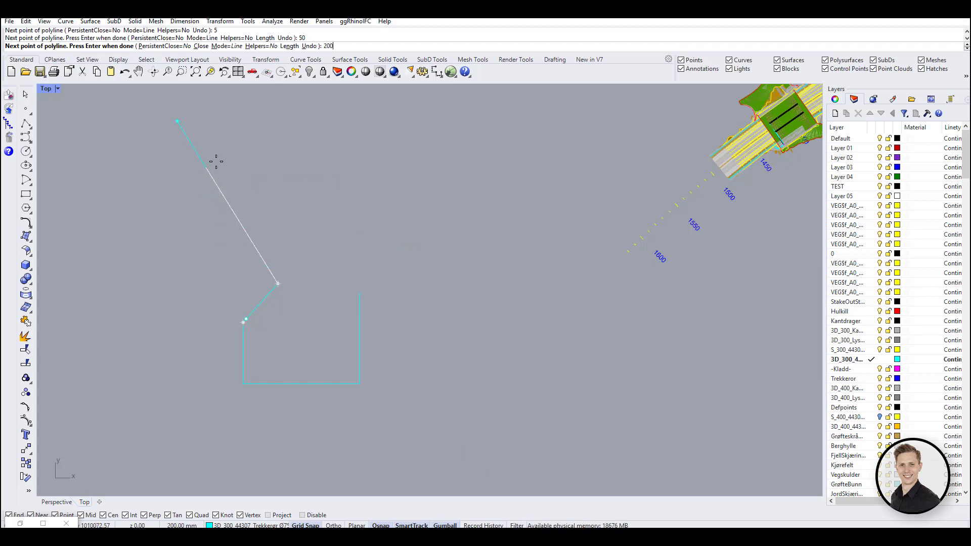
pyautogui.press('Return')
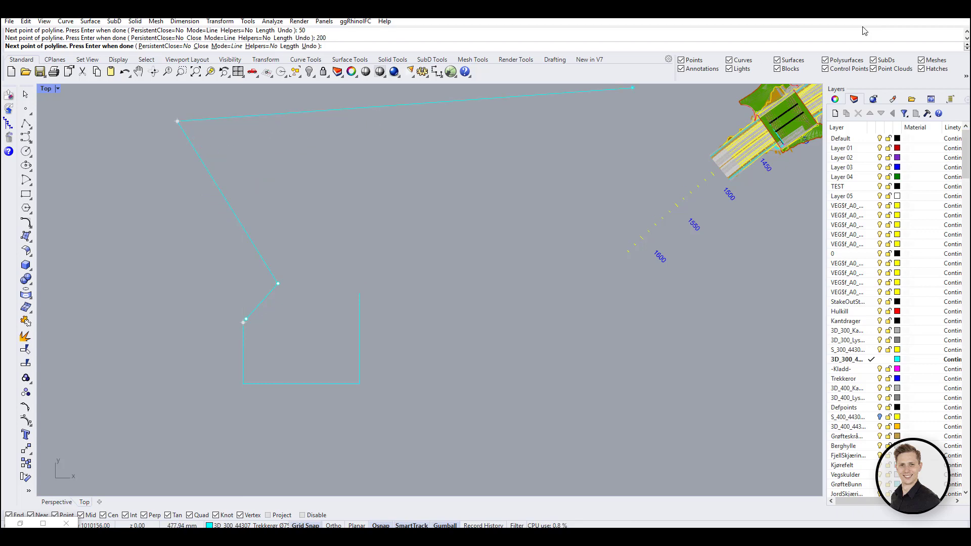
pyautogui.press('Return')
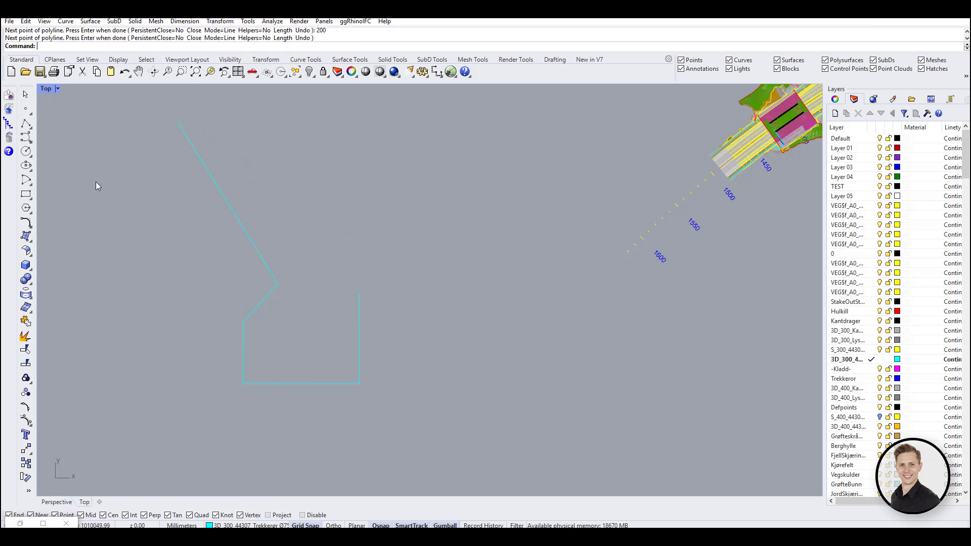
# Add a circle above the outline, then a polyline tangent over it ending at a perpendicular snap
pyautogui.click(26, 151)
pyautogui.click(367, 184)
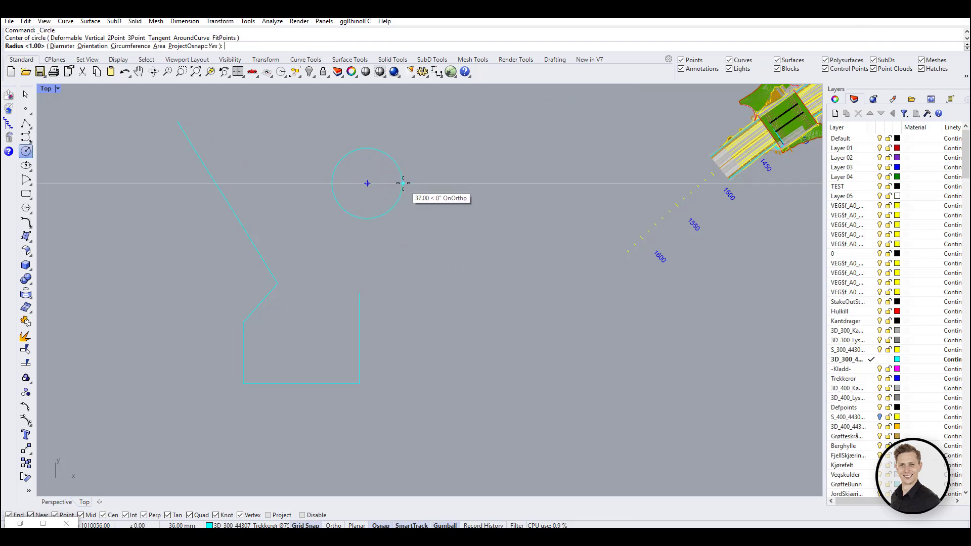
pyautogui.click(407, 183)
pyautogui.click(27, 128)
pyautogui.click(27, 127)
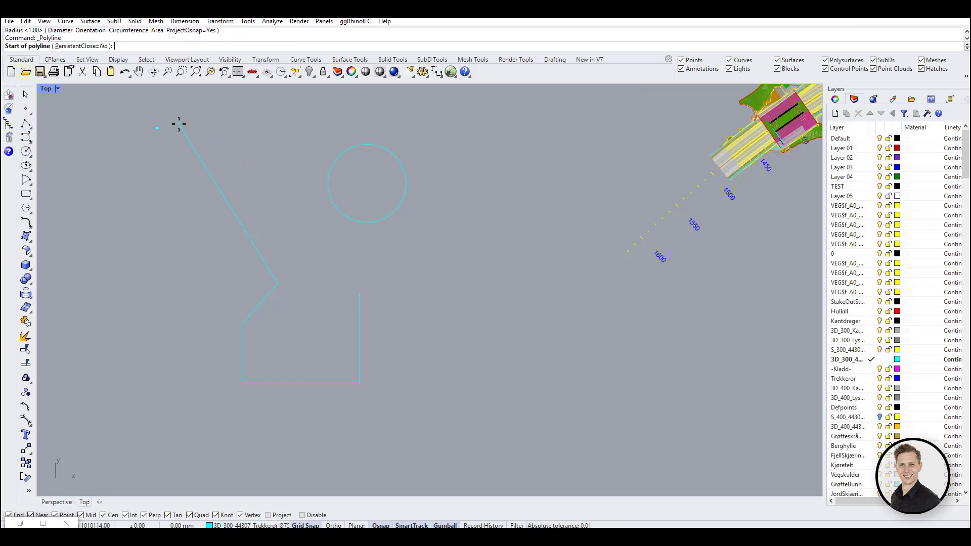
pyautogui.click(177, 122)
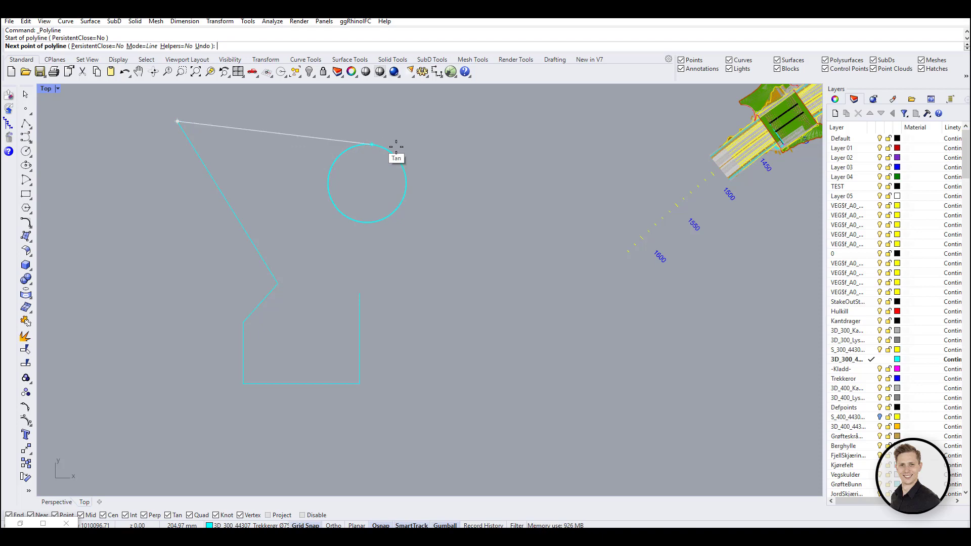
pyautogui.click(513, 163)
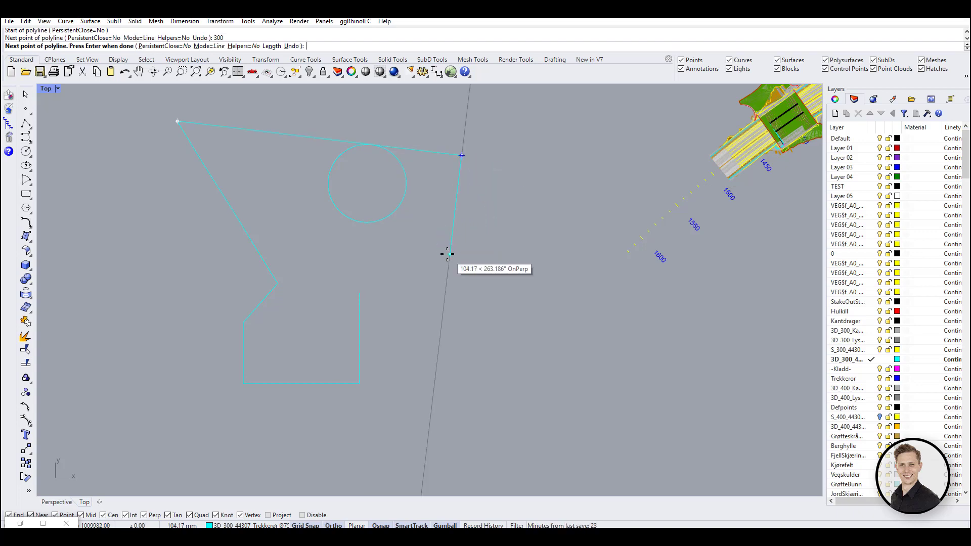
pyautogui.click(446, 253)
pyautogui.click(447, 256)
pyautogui.press('Return')
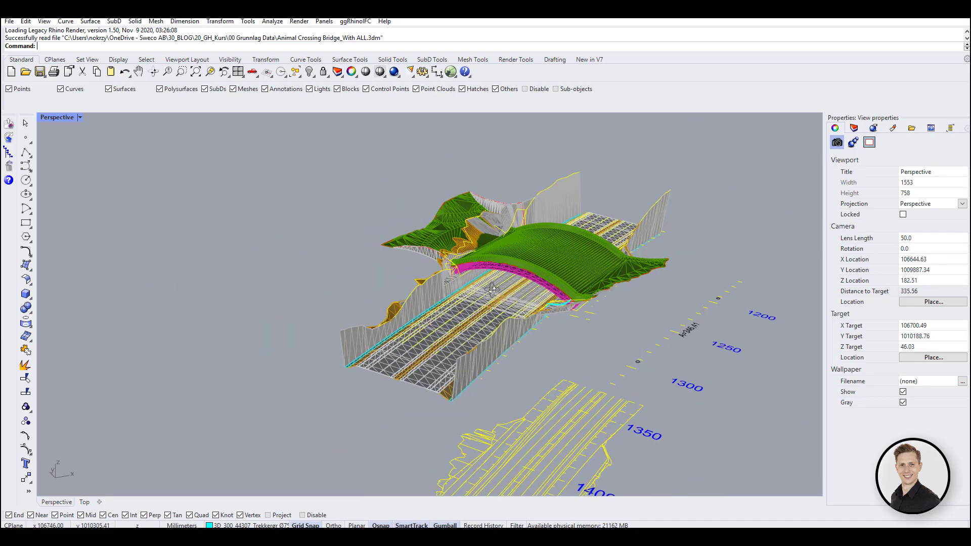
# Show the middle-click popup of frequently used tools, detach it, and close it
pyautogui.moveTo(494, 289); pyautogui.dragTo(483, 288, button='right')
pyautogui.middleClick(293, 284)
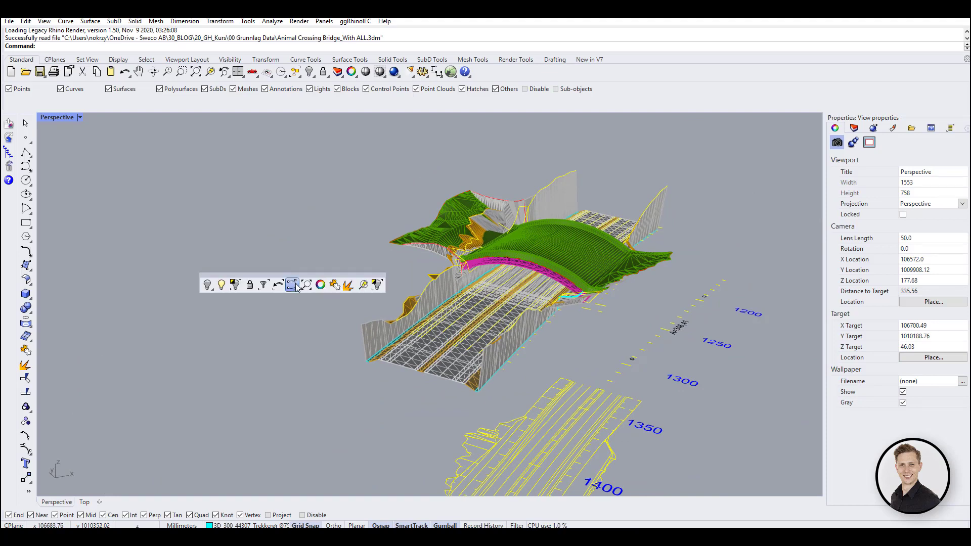
pyautogui.moveTo(251, 278); pyautogui.dragTo(253, 279)
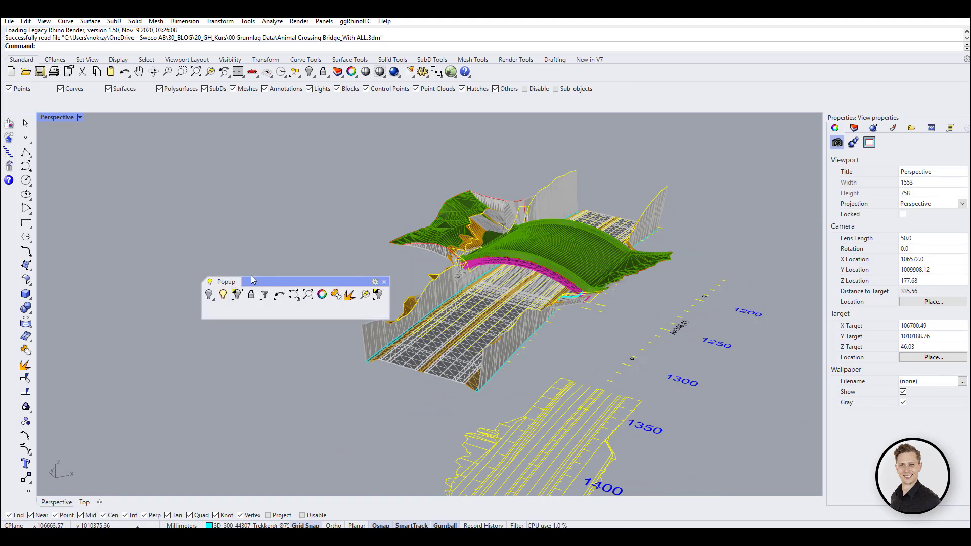
pyautogui.click(384, 283)
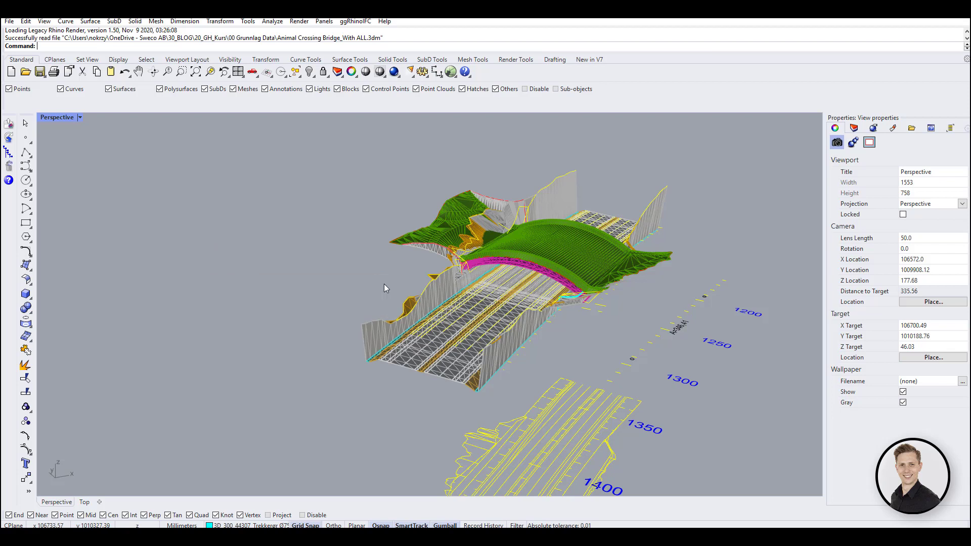
# In Document Properties > Mouse, set the middle button to run the _ZS macro
pyautogui.click(9, 22)
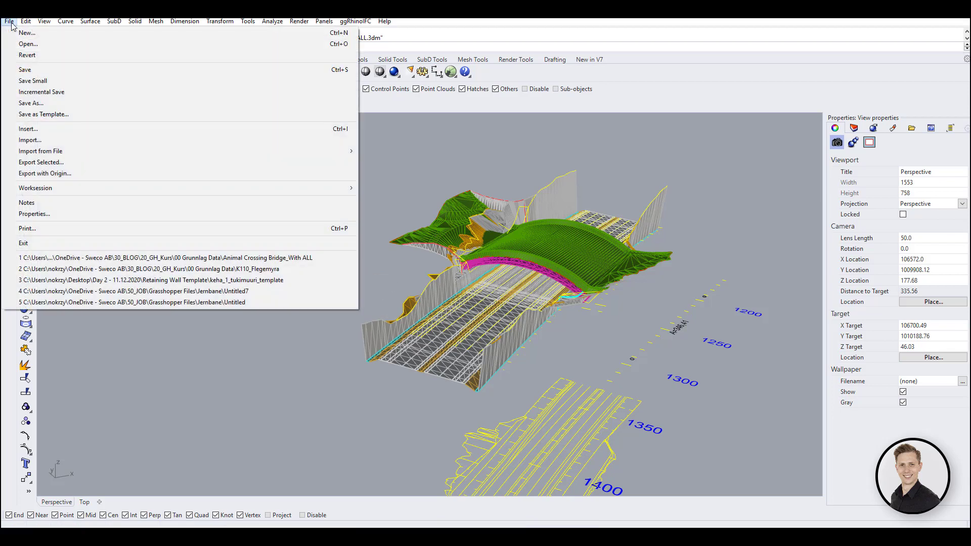
pyautogui.click(69, 215)
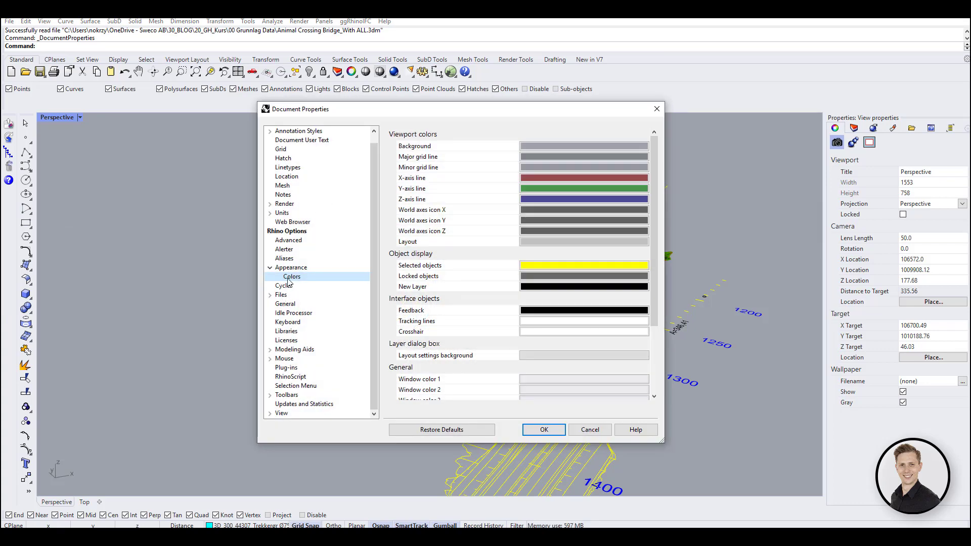
pyautogui.click(288, 359)
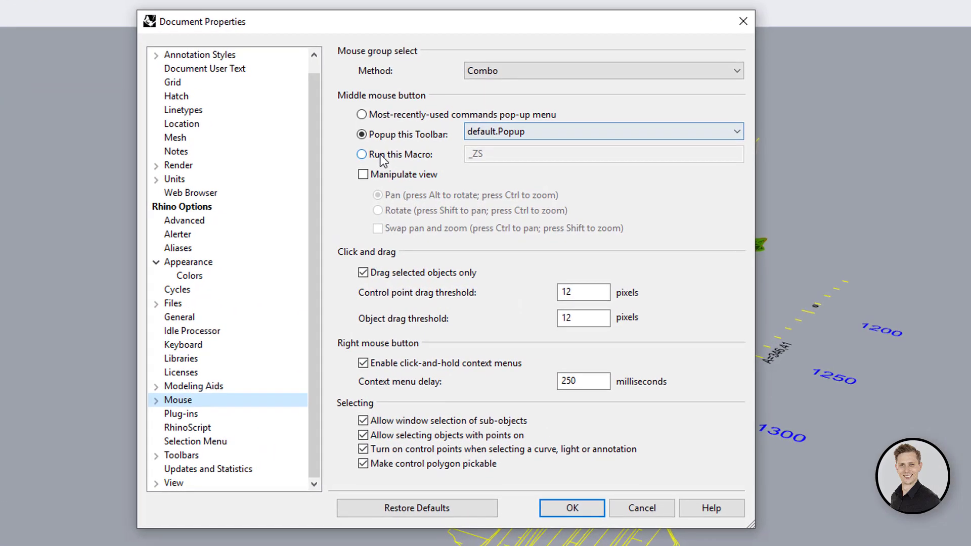
pyautogui.click(383, 160)
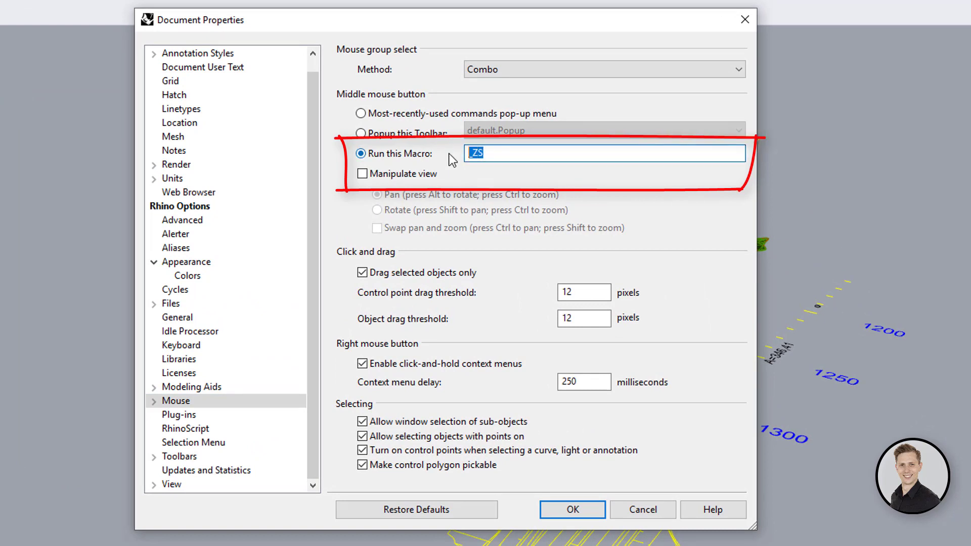
# Apply the middle-click Zoom Selected mouse setting and frame the view on the yellow alignment curve
pyautogui.click(574, 510)
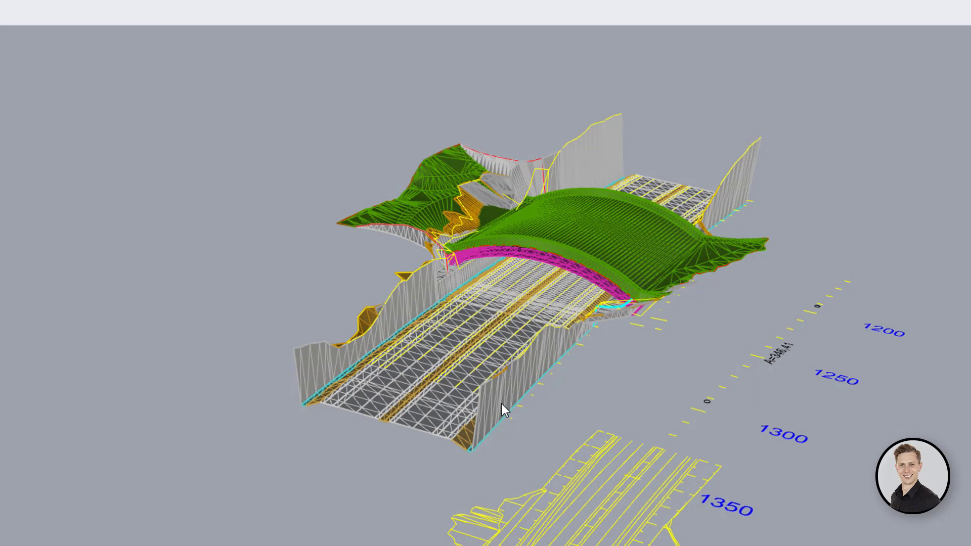
pyautogui.middleClick(497, 360)
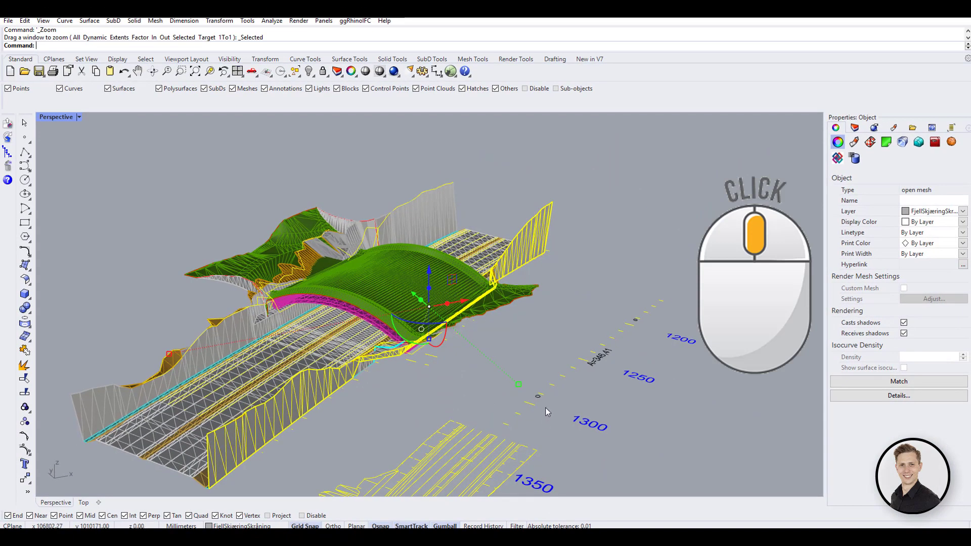
pyautogui.click(551, 386)
pyautogui.middleClick(551, 385)
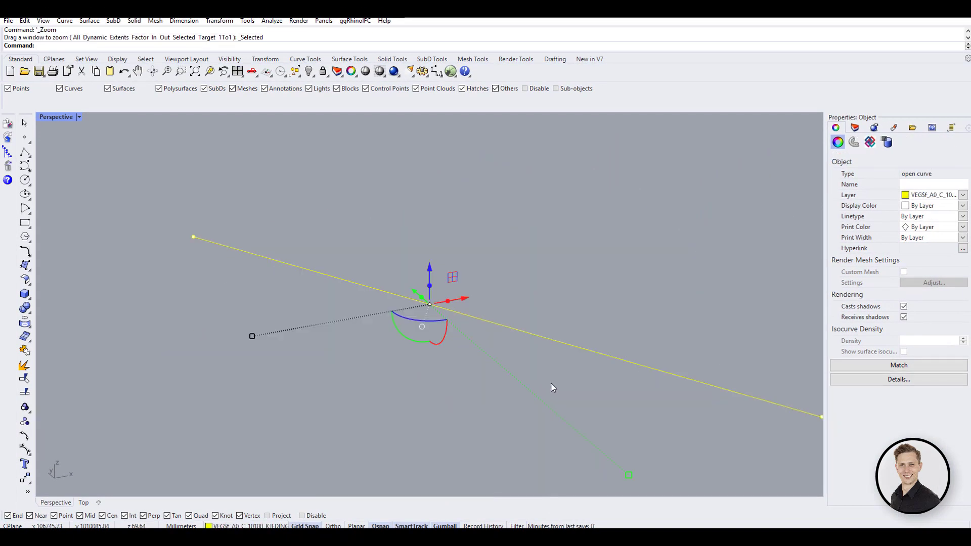
pyautogui.scroll(5, 451, 372)
pyautogui.scroll(-5, 451, 372)
# Pick the green bridge mesh from the overlapping objects and zoom the view to it
pyautogui.click(493, 387)
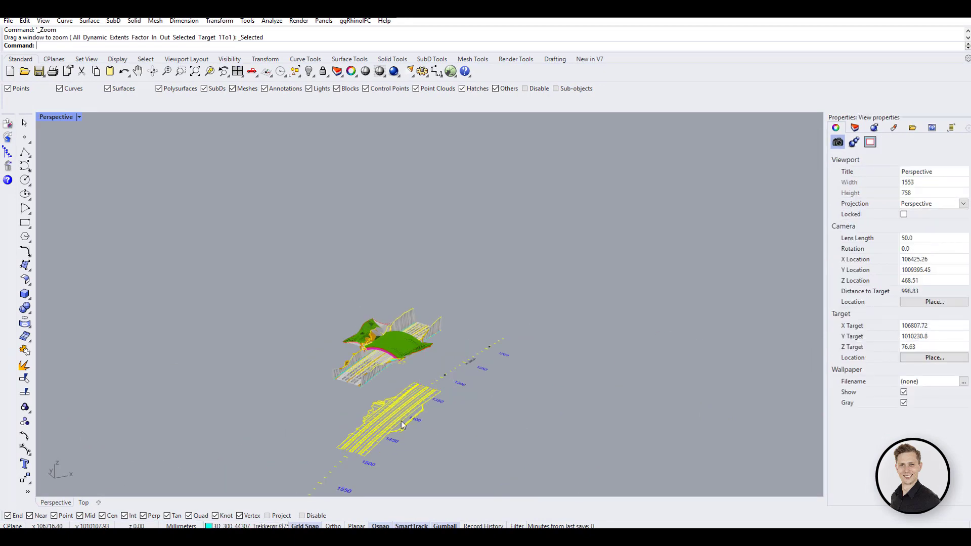
pyautogui.click(403, 425)
pyautogui.click(387, 347)
pyautogui.click(430, 370)
pyautogui.middleClick(389, 343)
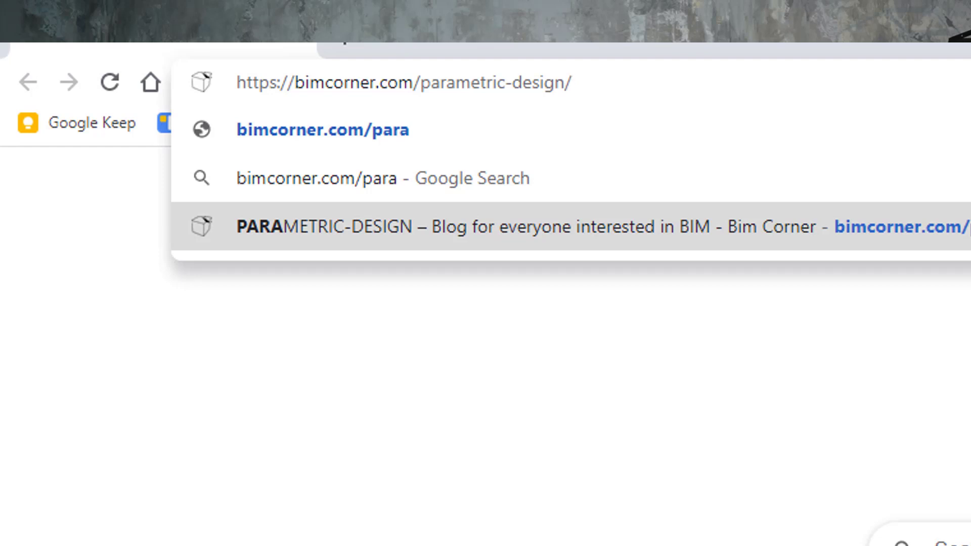
# Load bimcorner.com/parametric-design and scroll down to its Grasshopper article cards
pyautogui.press('Return')
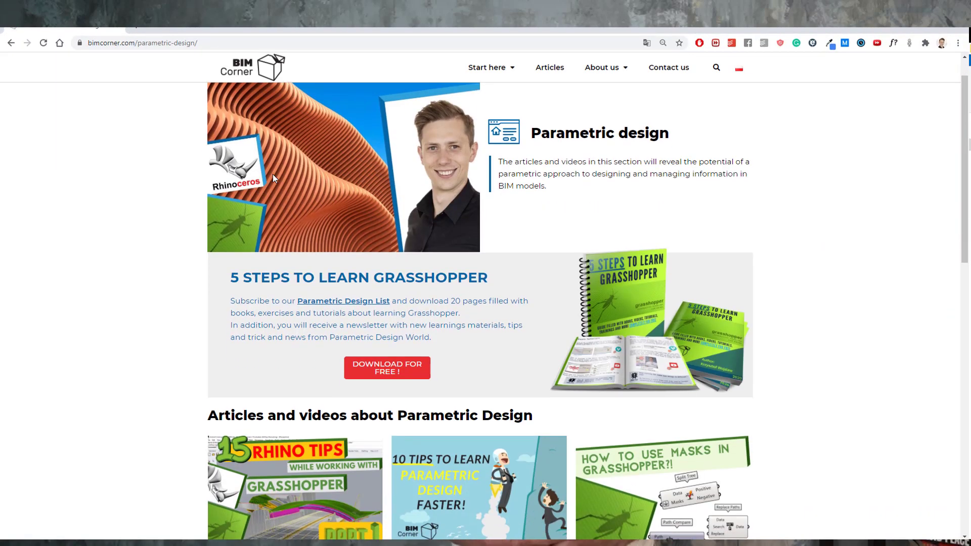
pyautogui.scroll(-12, 273, 178)
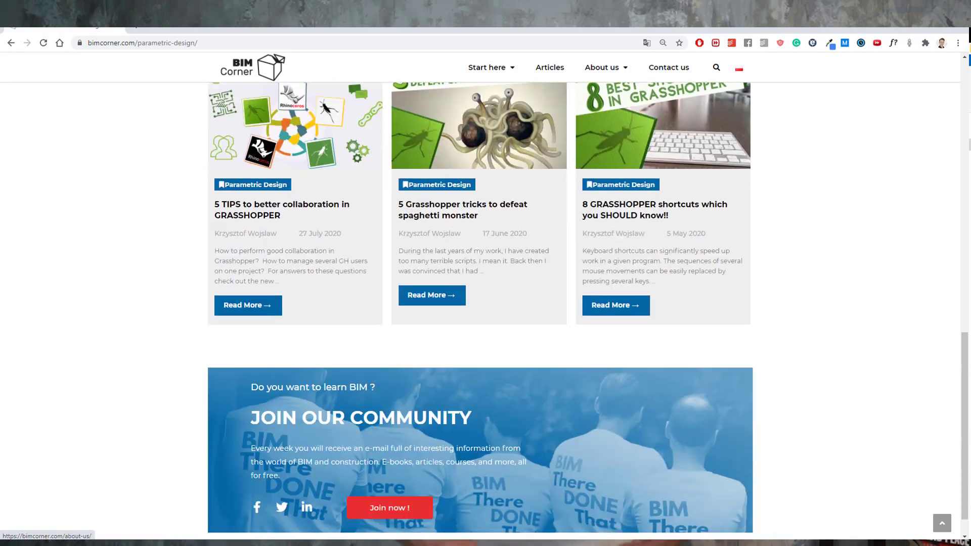